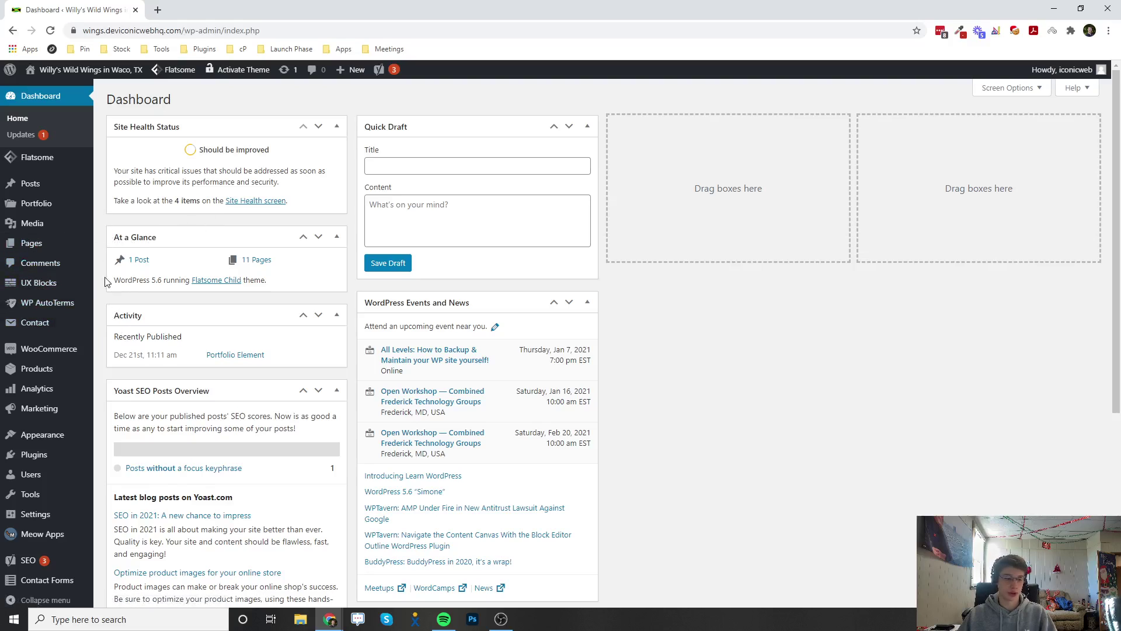
# - Open WooCommerce Settings from the admin sidebar's WooCommerce menu
pyautogui.moveTo(22, 353)
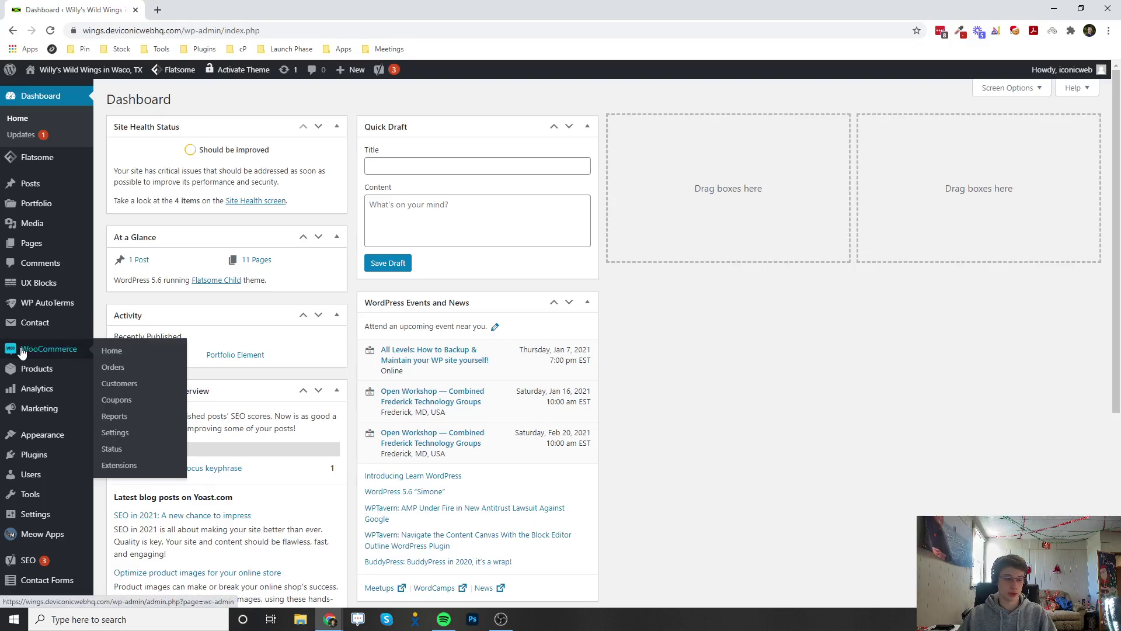
pyautogui.click(111, 437)
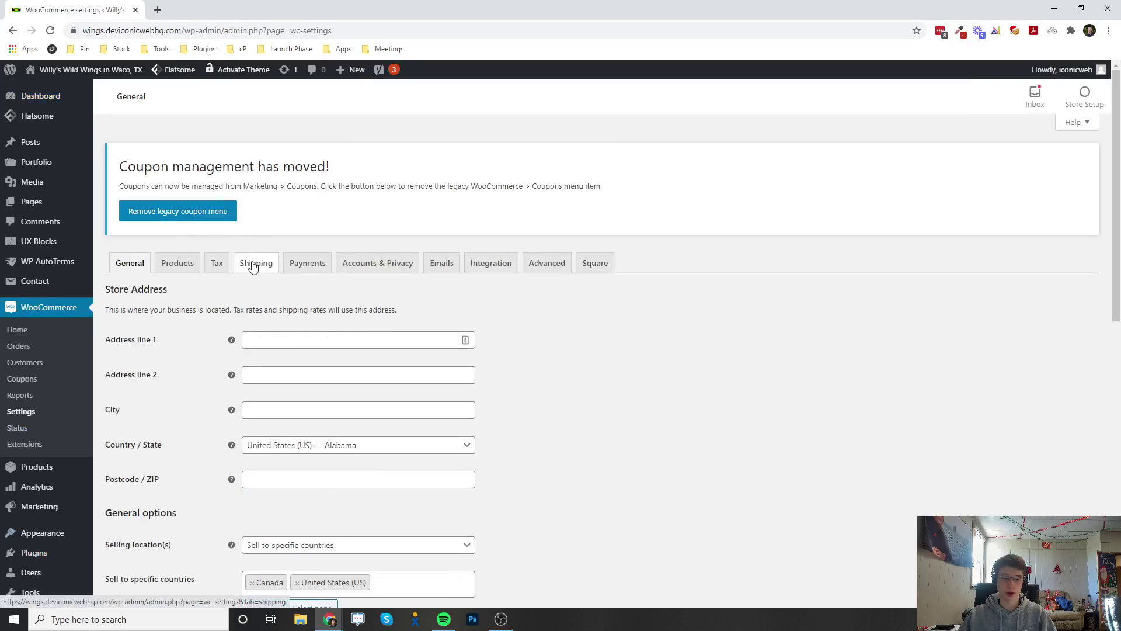
# - Switch to the Shipping tab to list the zones, including Texas
pyautogui.click(253, 264)
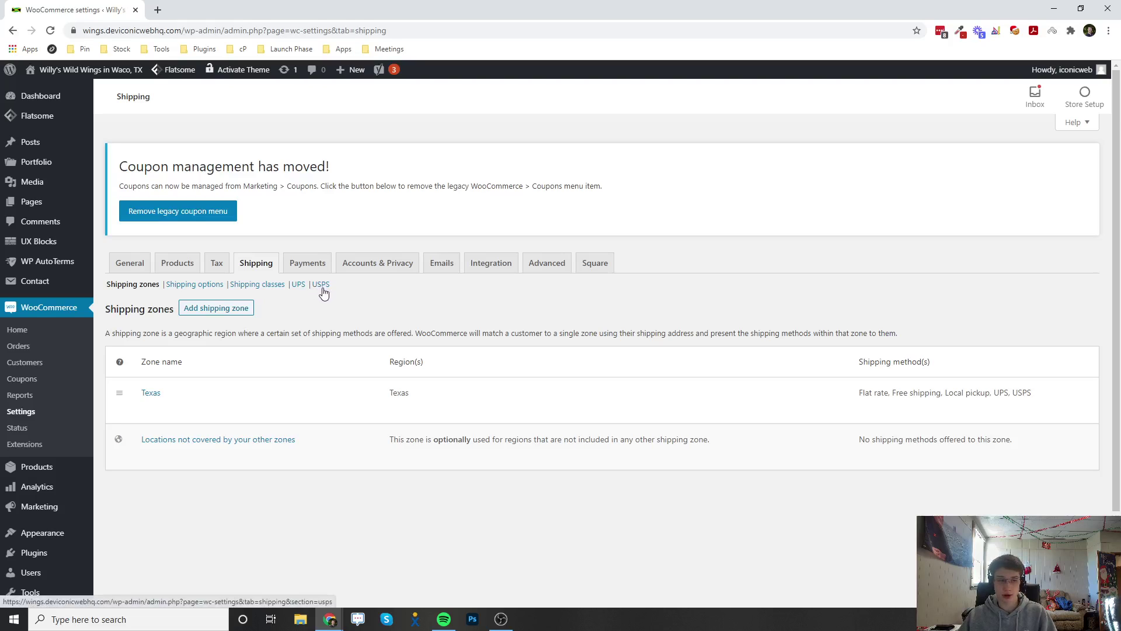
# - Open the USPS shipping section and check the stored User ID value
pyautogui.click(322, 287)
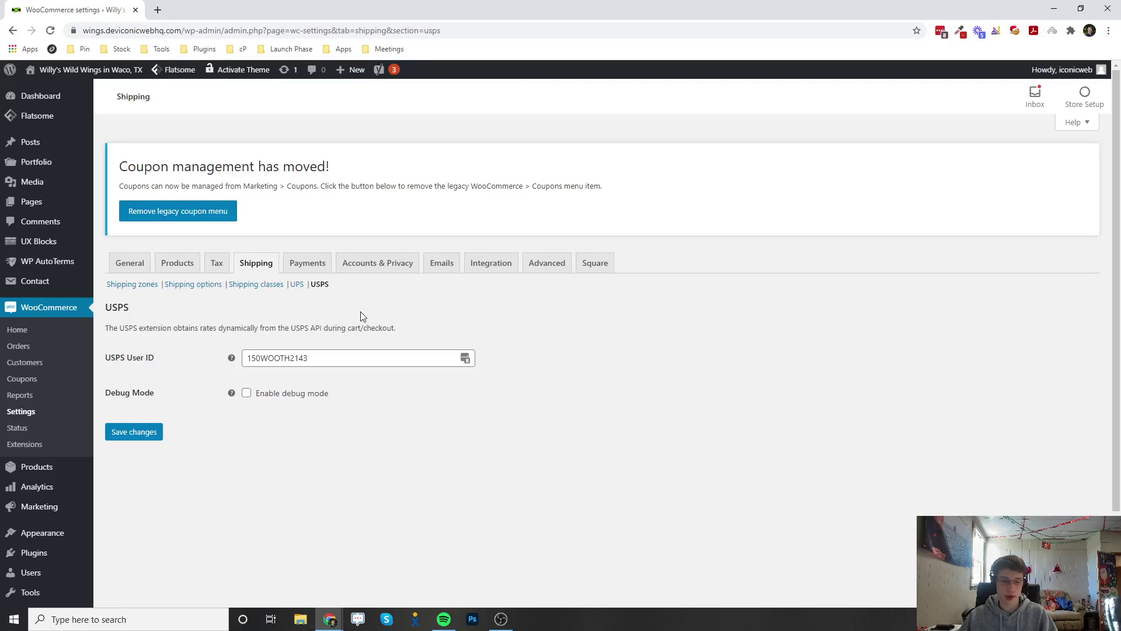
pyautogui.moveTo(248, 356); pyautogui.dragTo(313, 355)
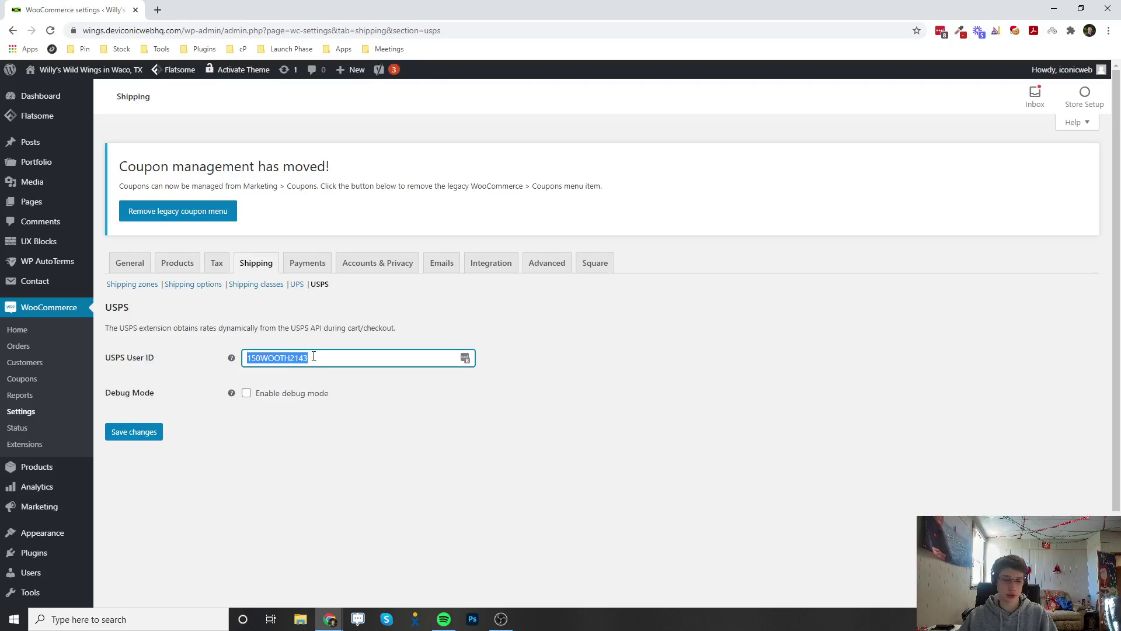
pyautogui.click(409, 423)
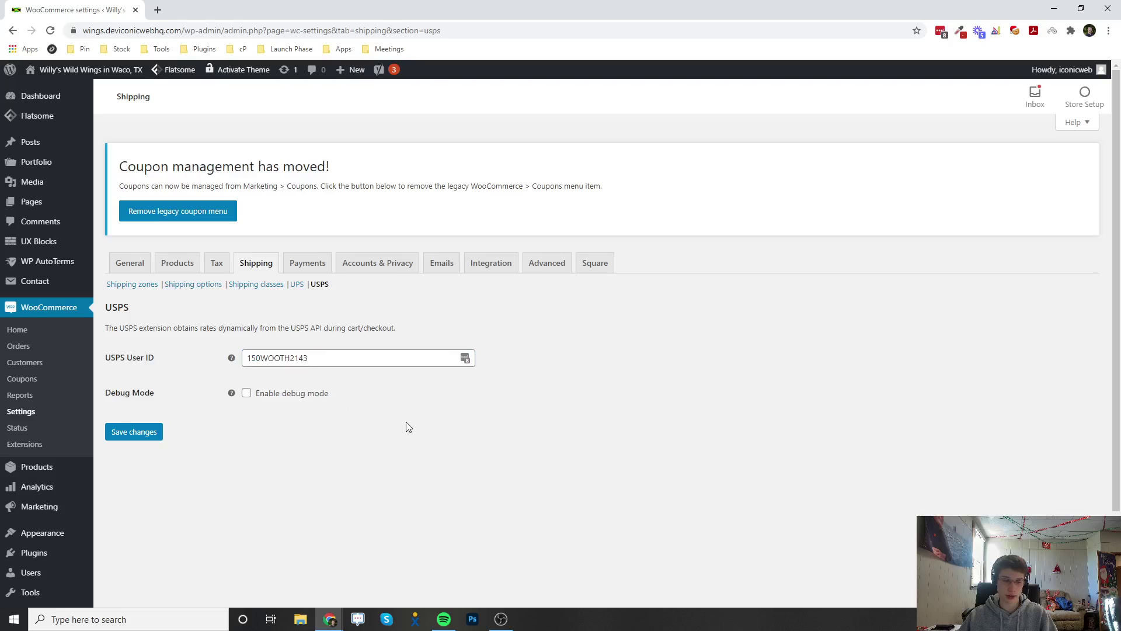
# - Delete the existing USPS method from the Texas shipping zone
pyautogui.click(123, 287)
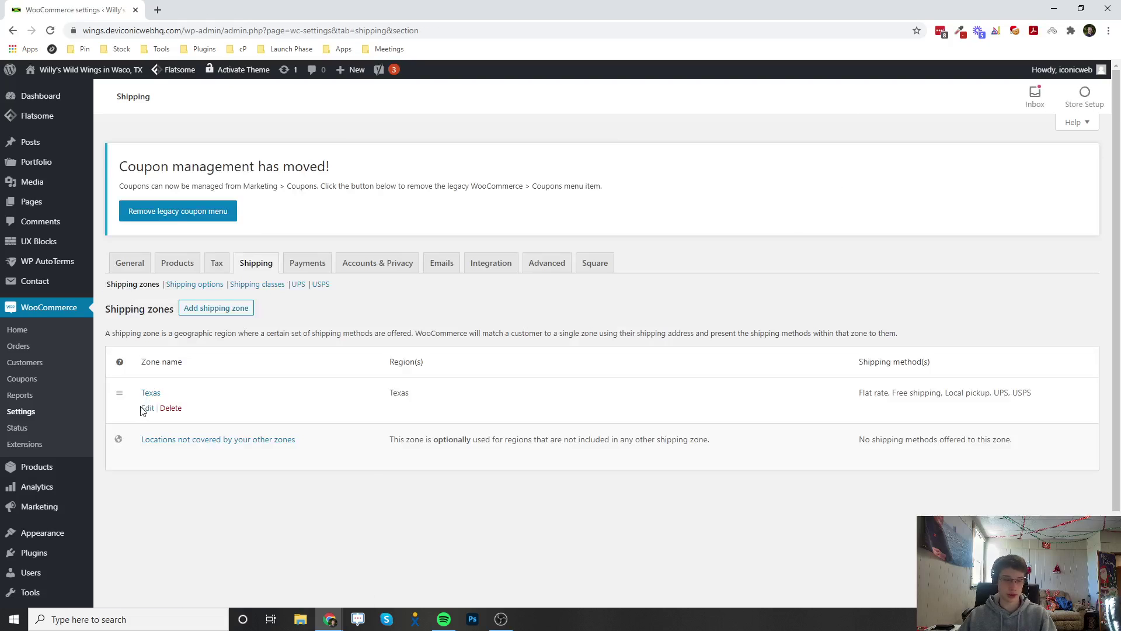
pyautogui.click(144, 408)
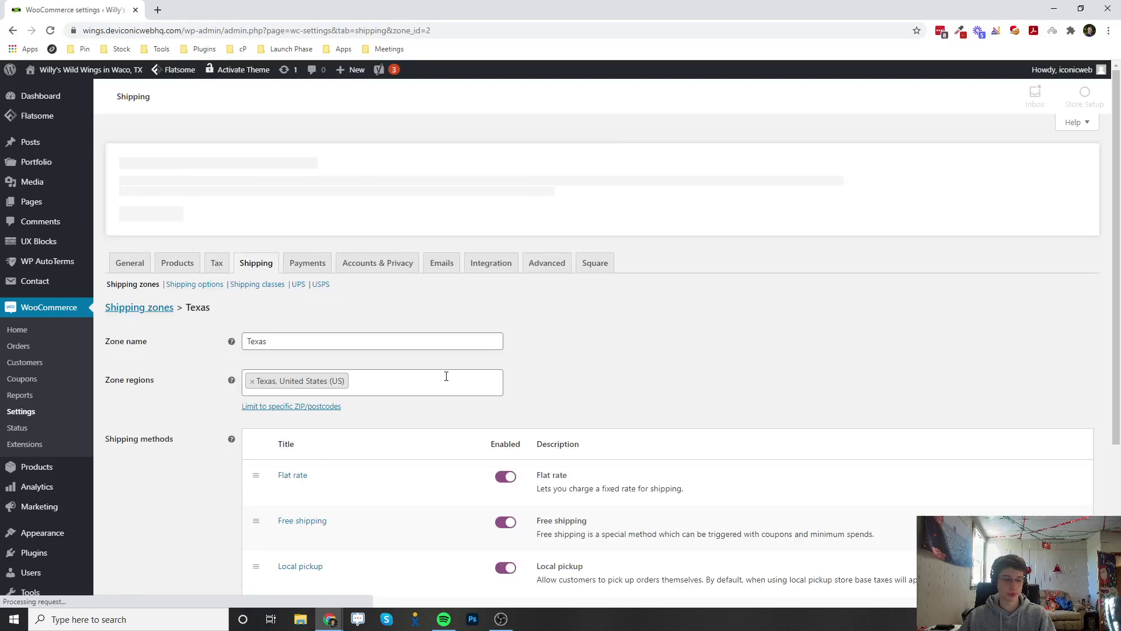
pyautogui.scroll(-4, 446, 376)
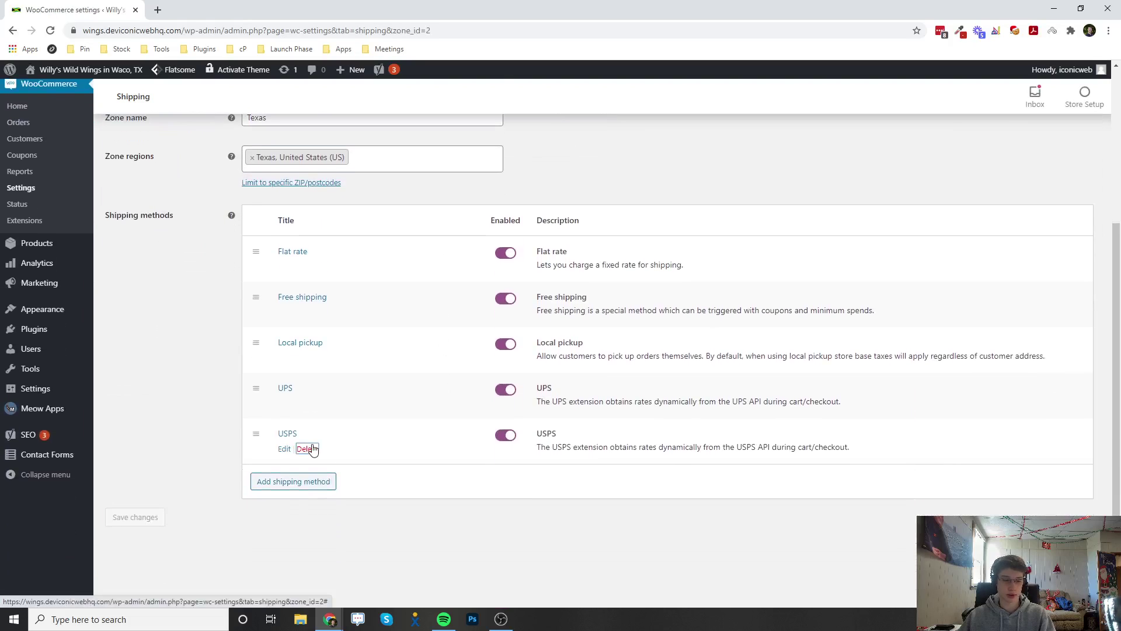
pyautogui.click(305, 449)
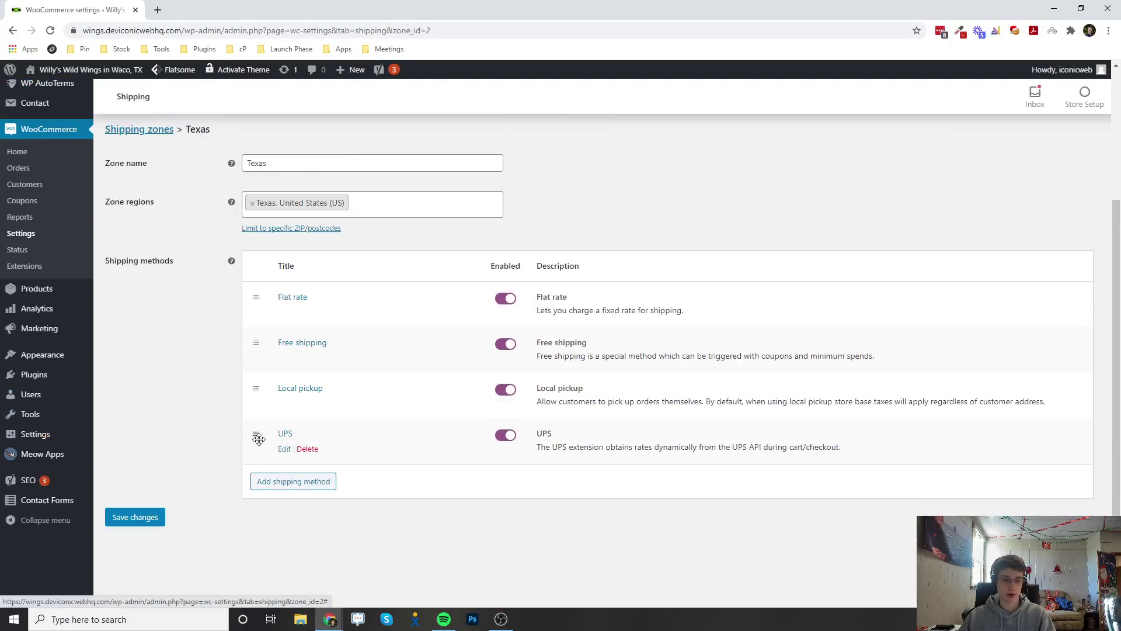
# - Add a new USPS shipping method to the Texas zone
pyautogui.click(283, 487)
pyautogui.click(414, 339)
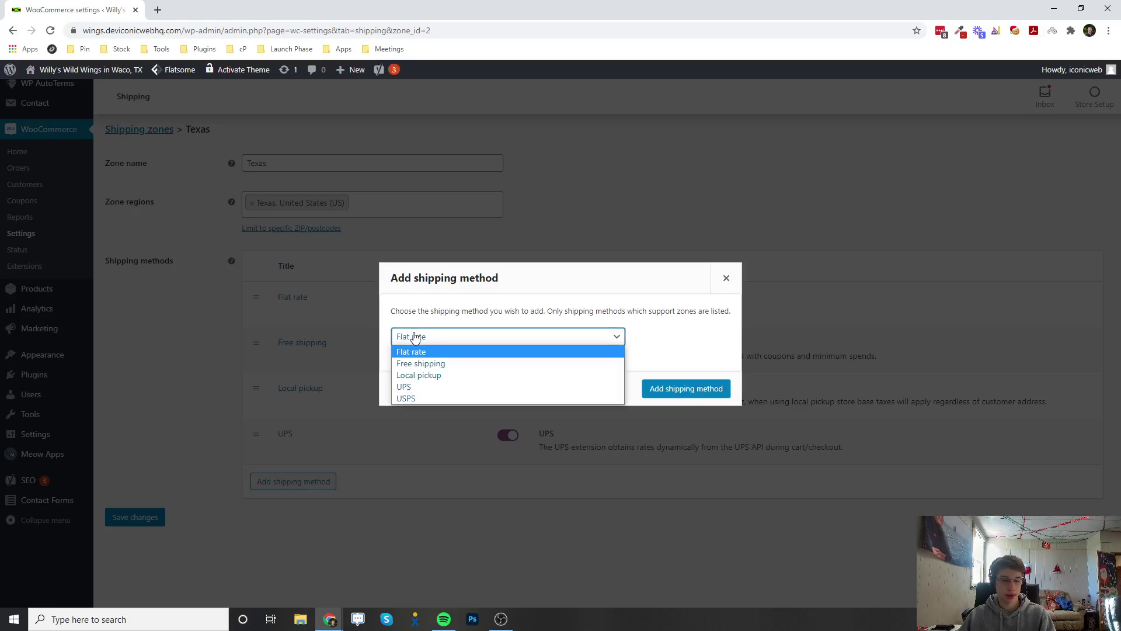
pyautogui.click(433, 397)
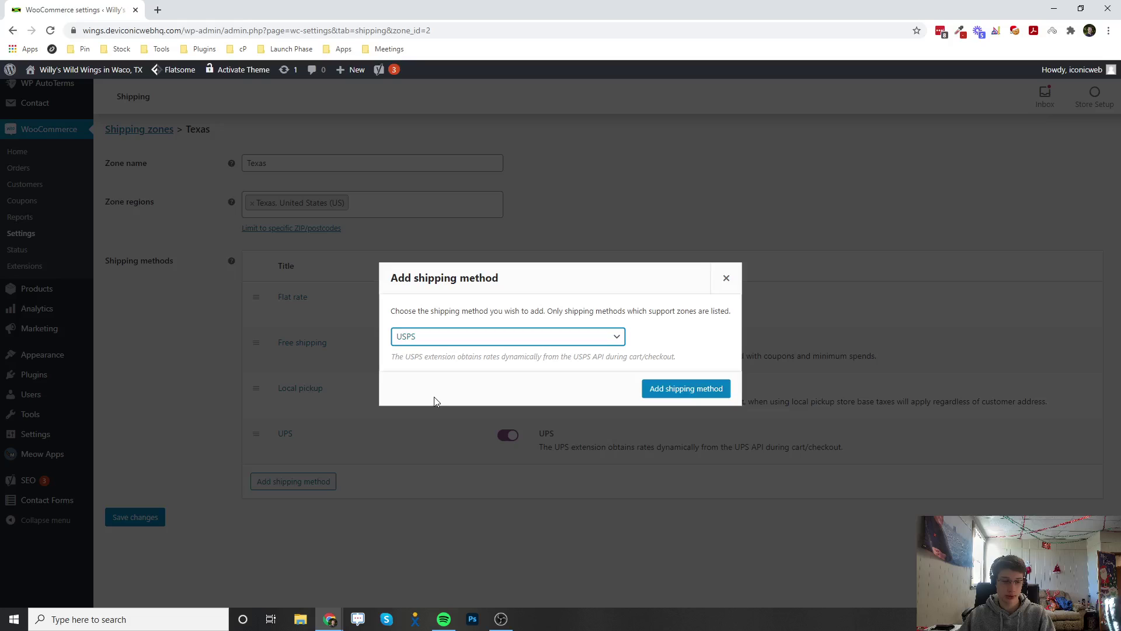
pyautogui.click(655, 388)
# - Open the settings of the Texas zone's new USPS method
pyautogui.moveTo(426, 493)
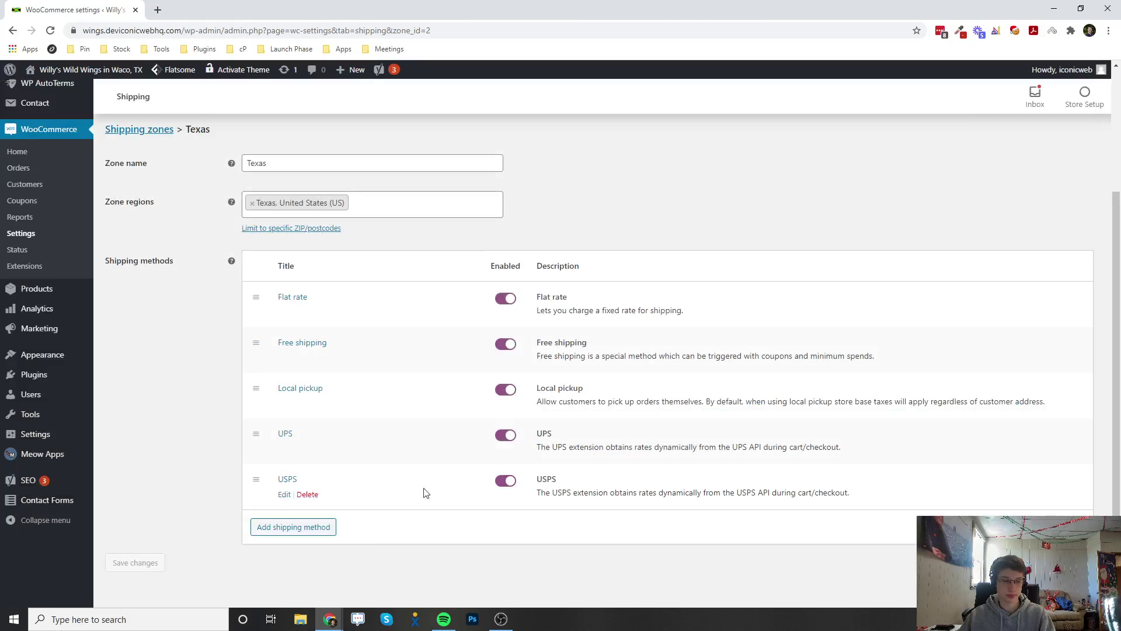
pyautogui.click(284, 496)
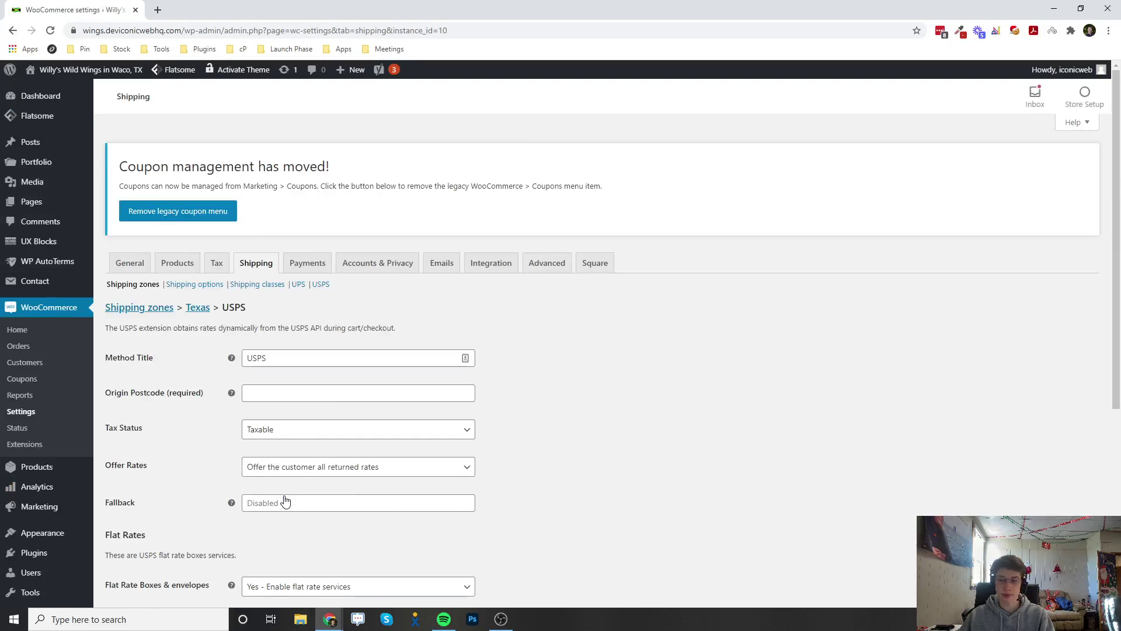
pyautogui.scroll(-2, 223, 365)
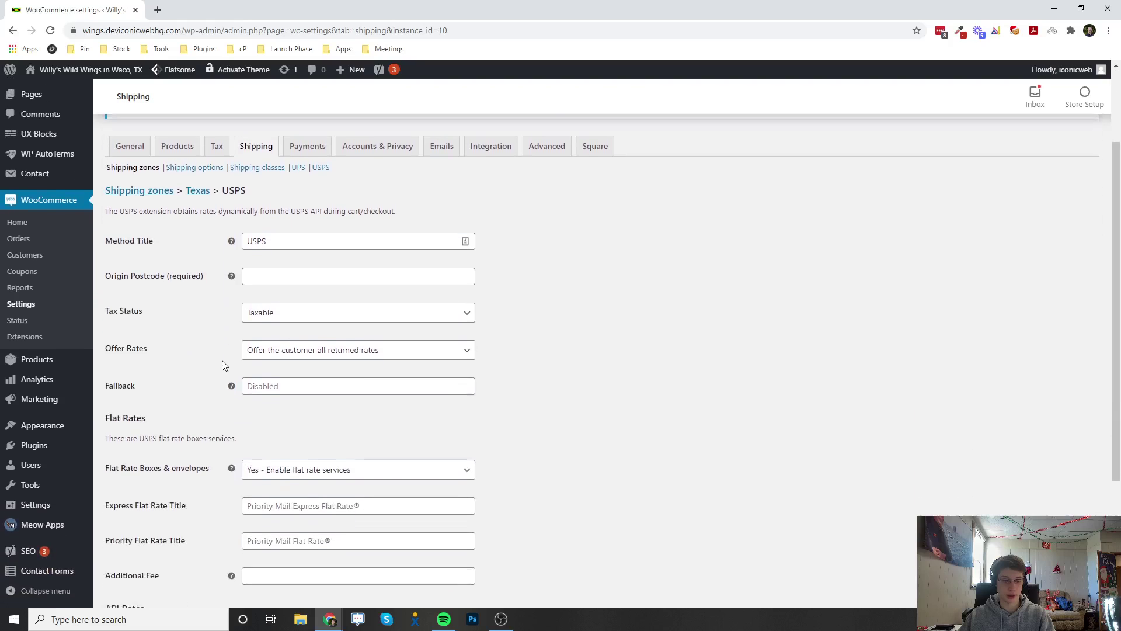
pyautogui.scroll(-1, 224, 365)
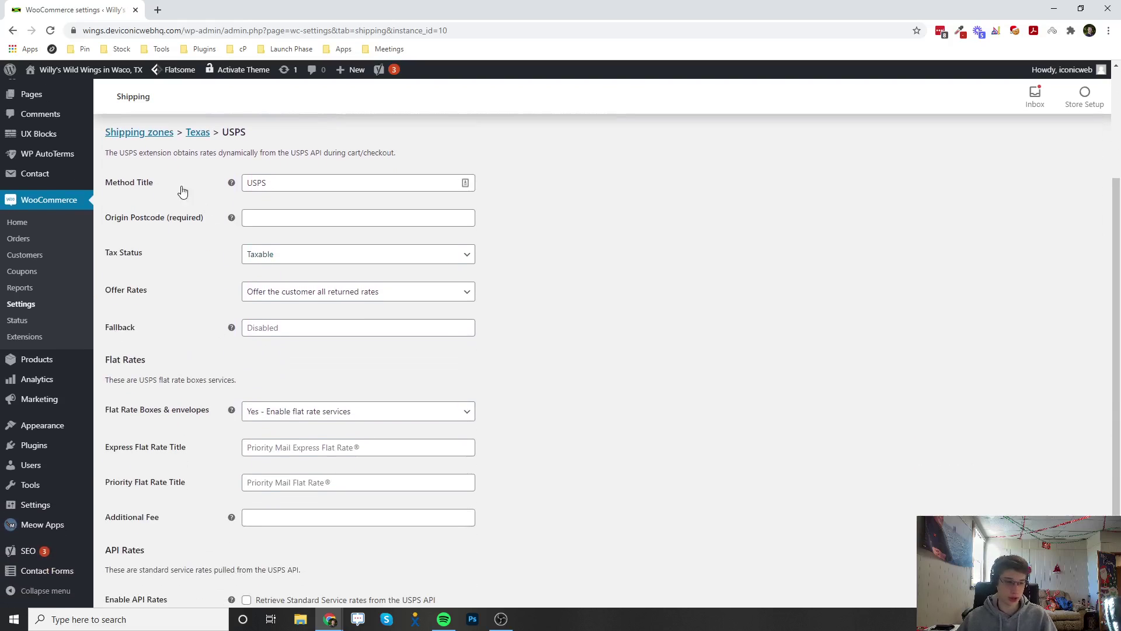
# - Review Method Title and Origin Postcode, keeping Tax Status set to Taxable
pyautogui.click(275, 183)
pyautogui.click(269, 219)
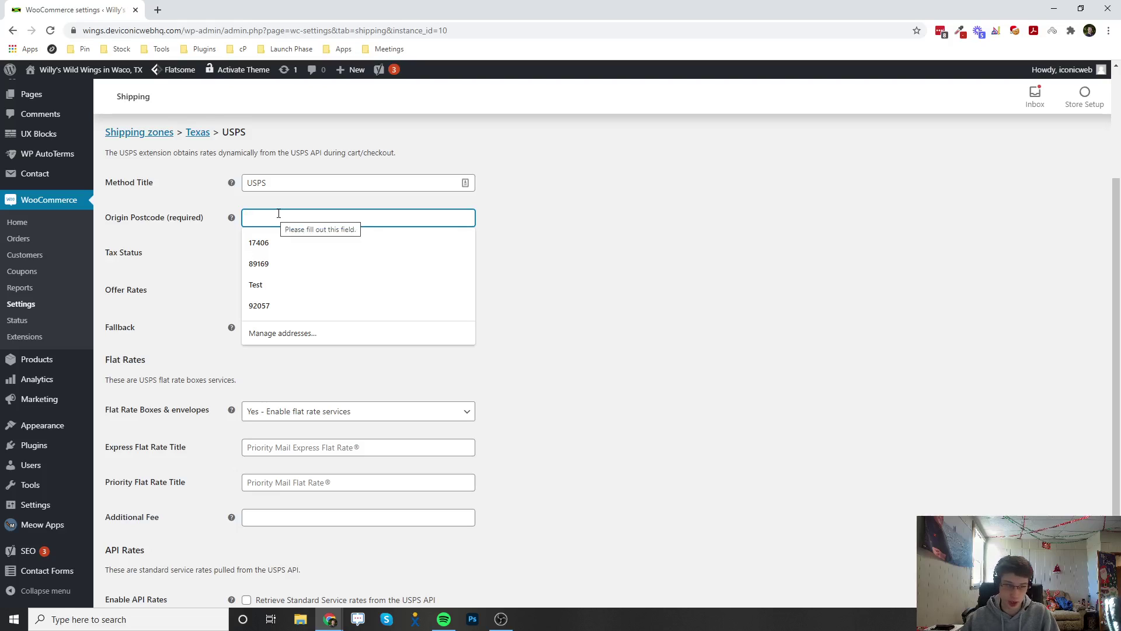
pyautogui.press('Escape')
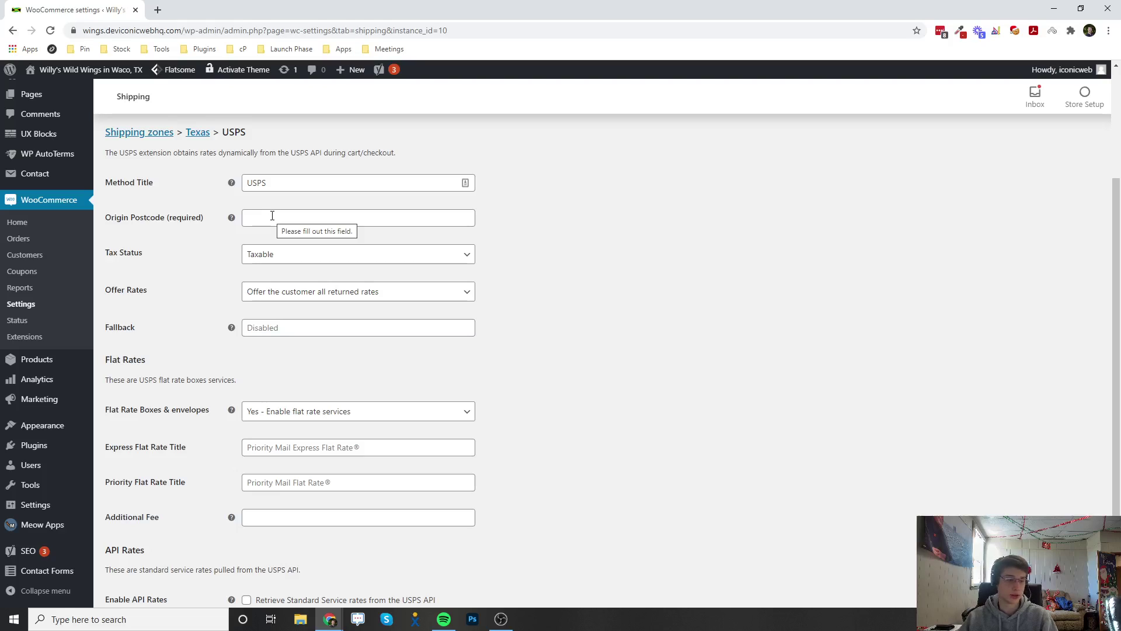
pyautogui.click(272, 215)
pyautogui.click(190, 253)
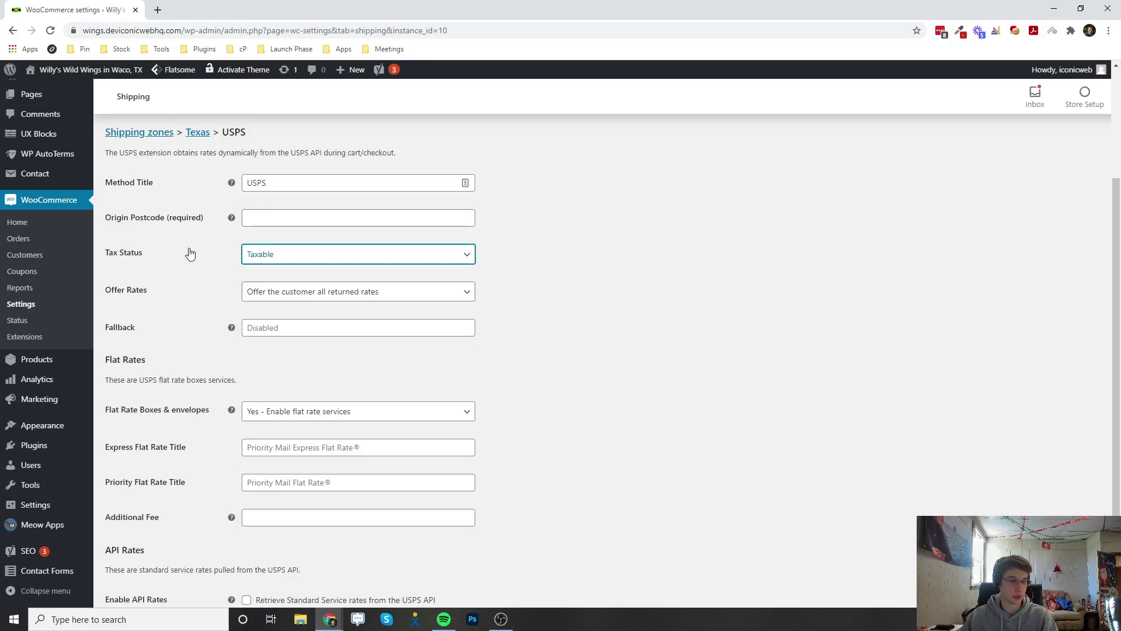
pyautogui.click(627, 282)
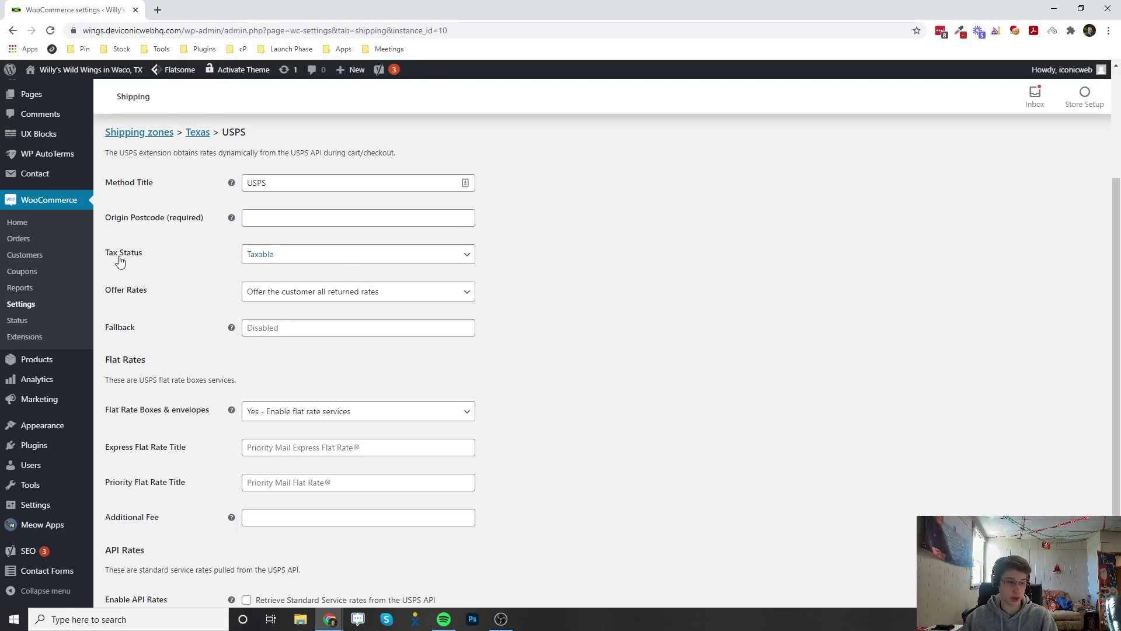
pyautogui.click(276, 263)
pyautogui.click(521, 270)
pyautogui.moveTo(233, 328)
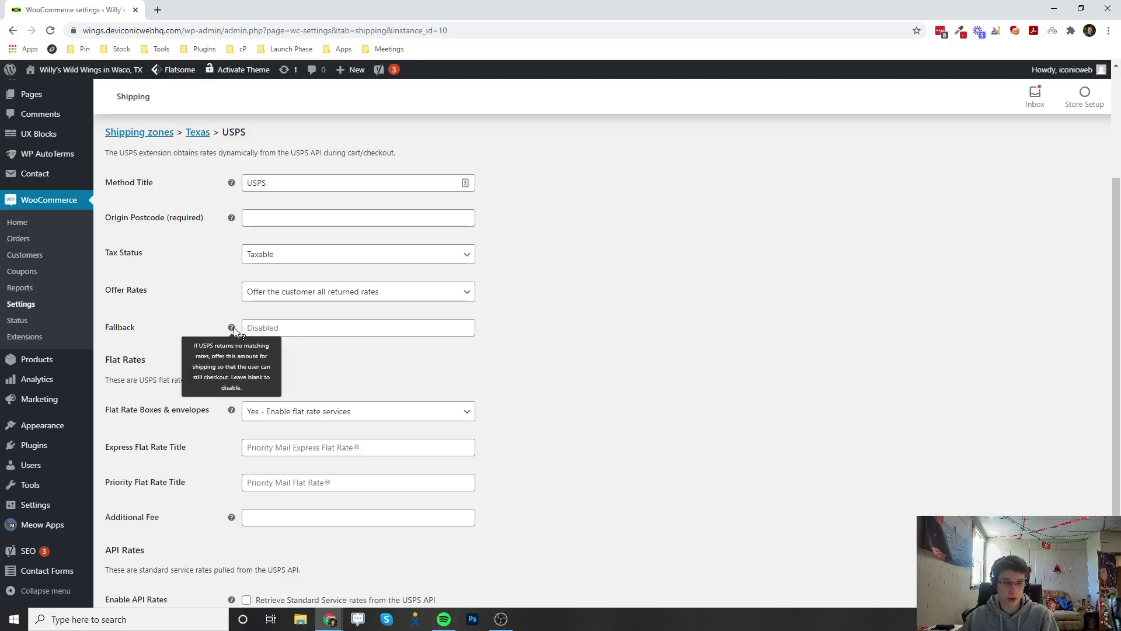
# - Enter 10 as the USPS Fallback rate
pyautogui.click(324, 325)
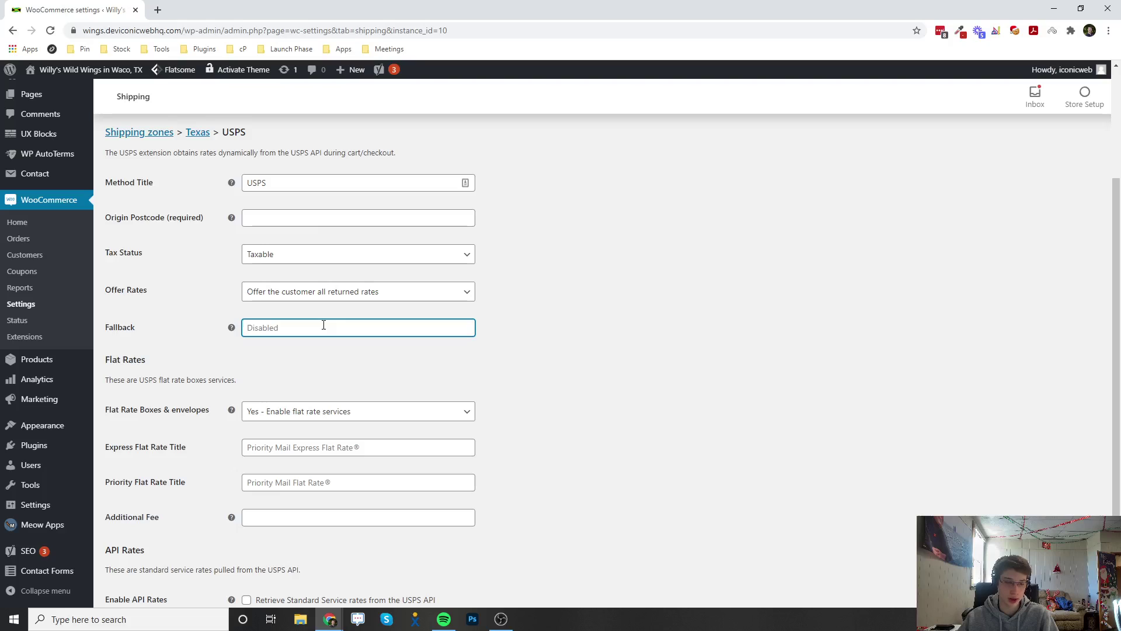
pyautogui.write('10')
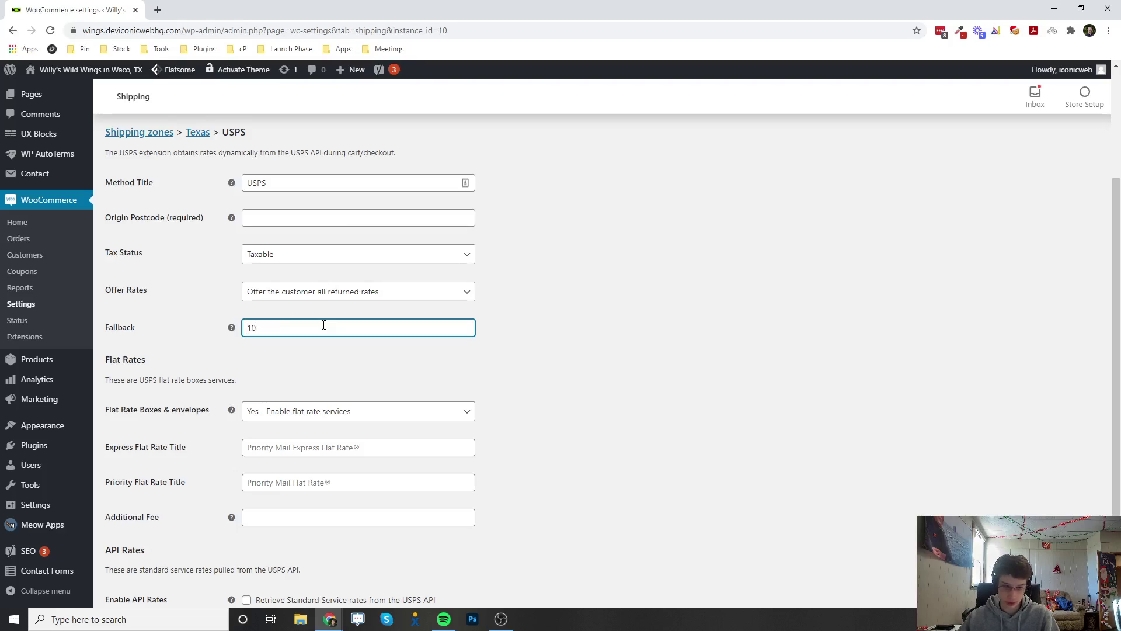
pyautogui.click(313, 346)
pyautogui.doubleClick(257, 328)
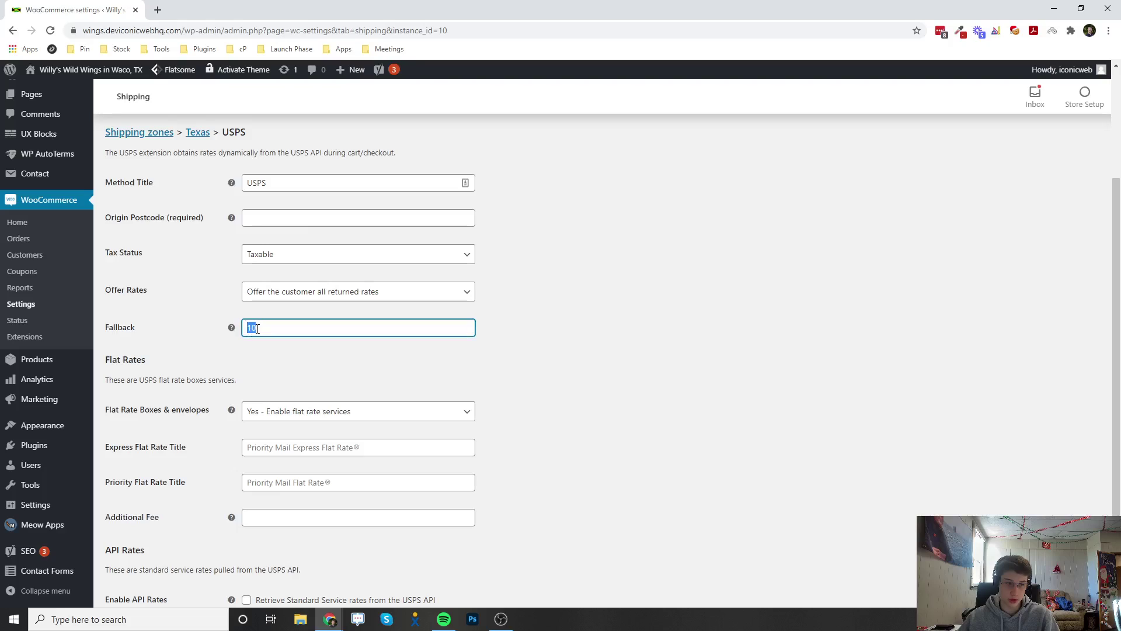
pyautogui.click(254, 343)
pyautogui.doubleClick(251, 327)
pyautogui.click(478, 345)
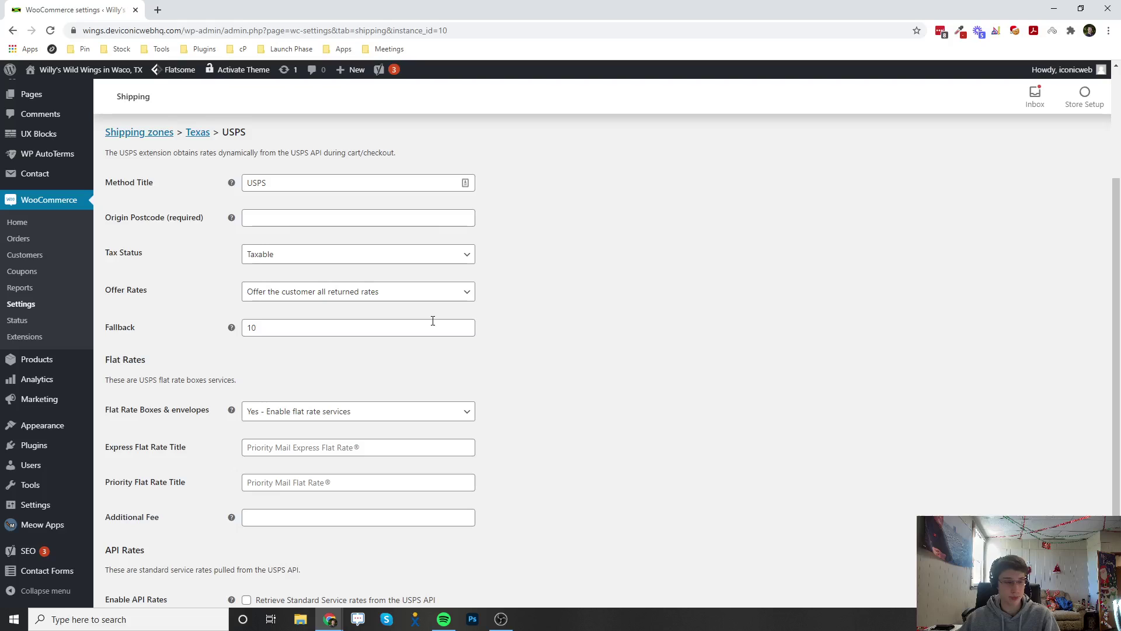
# - Delete the 10 so the Fallback field is left empty
pyautogui.doubleClick(265, 327)
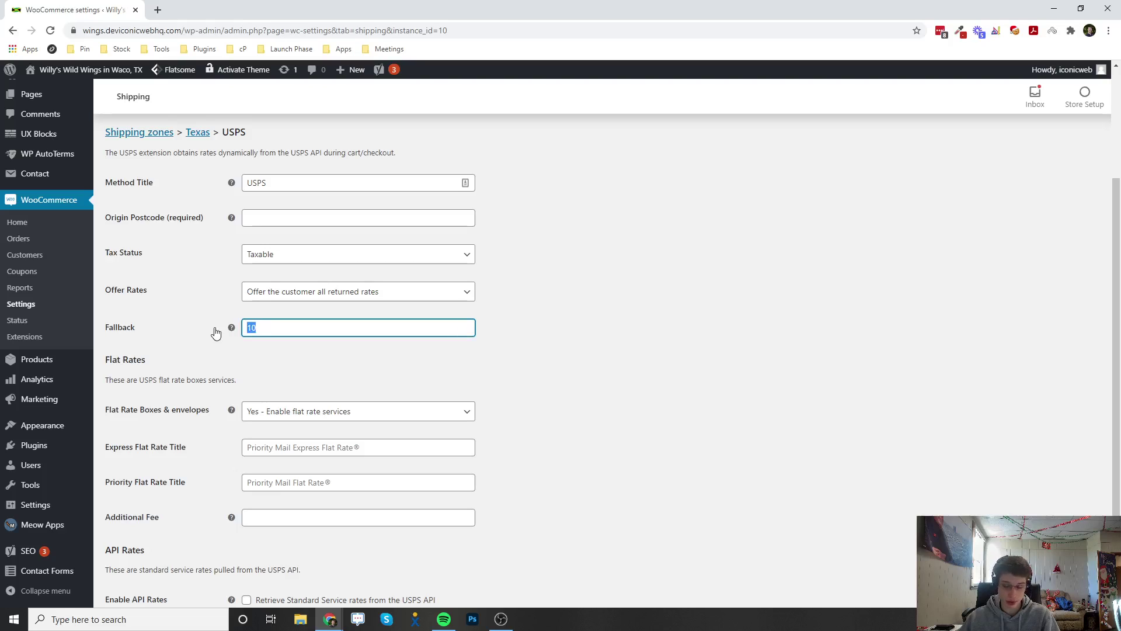
pyautogui.press('BackSpace')
pyautogui.scroll(-2, 530, 320)
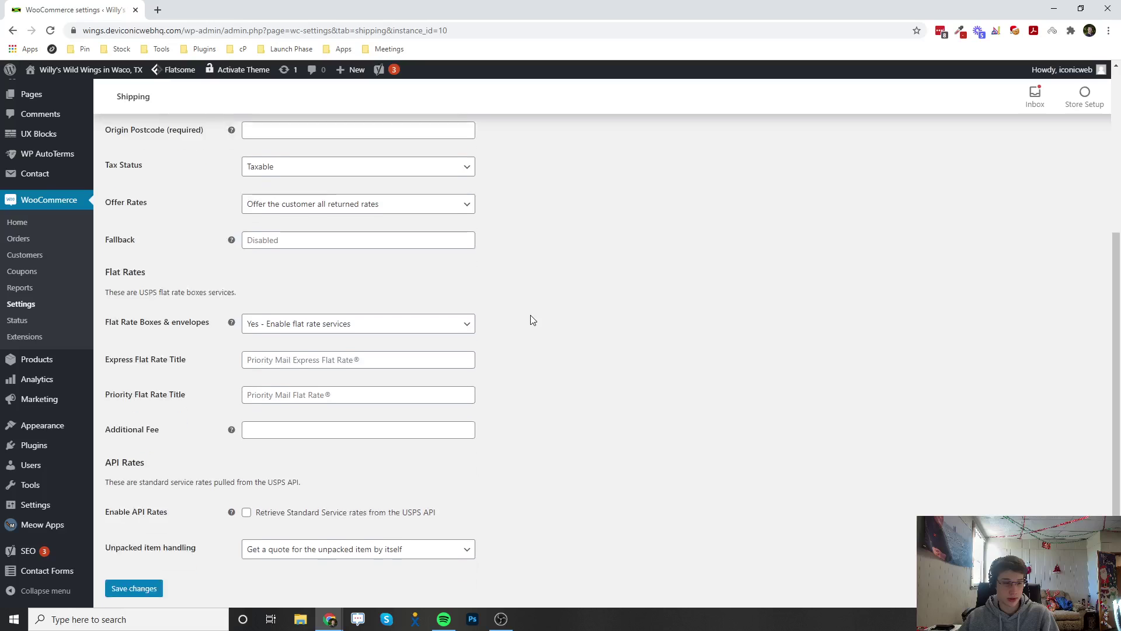
pyautogui.click(256, 211)
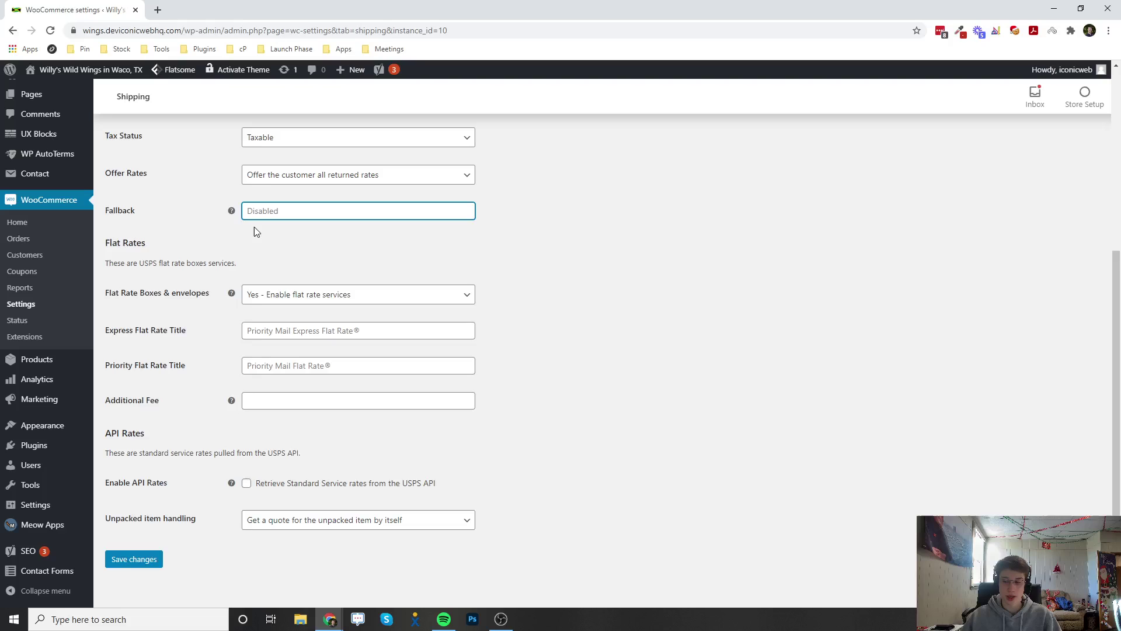
pyautogui.scroll(-1, 255, 232)
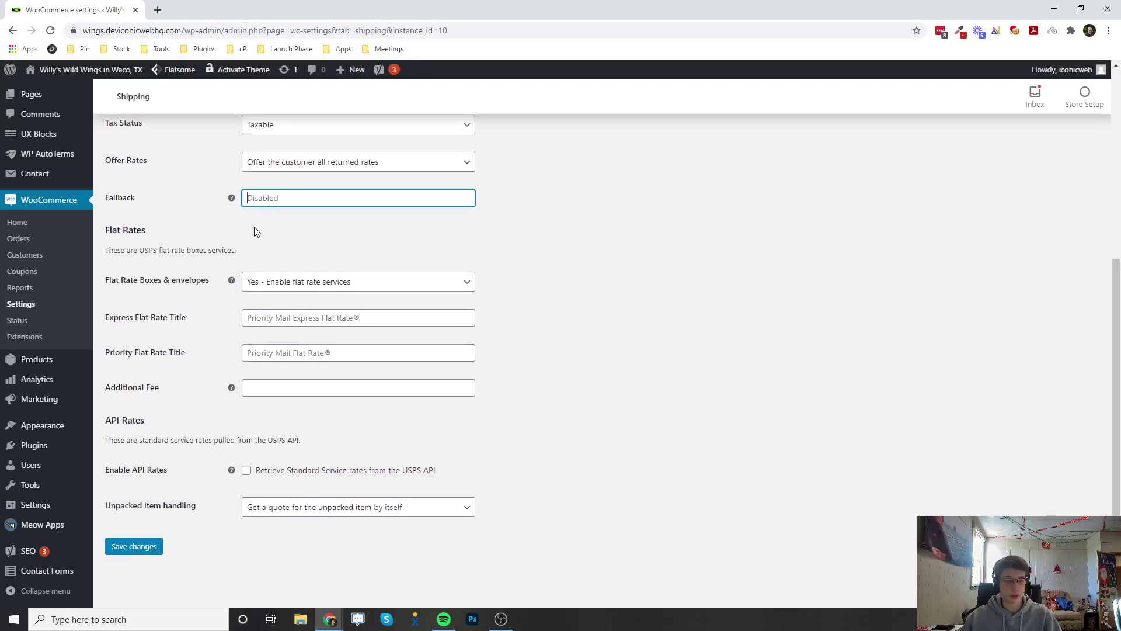
pyautogui.click(312, 293)
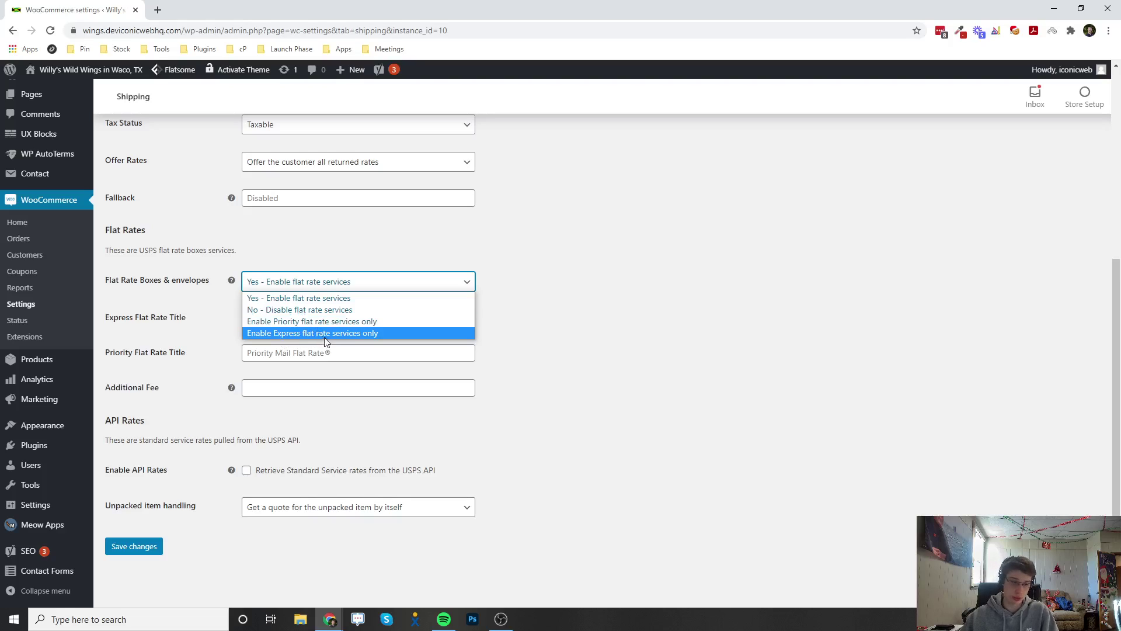
pyautogui.click(653, 338)
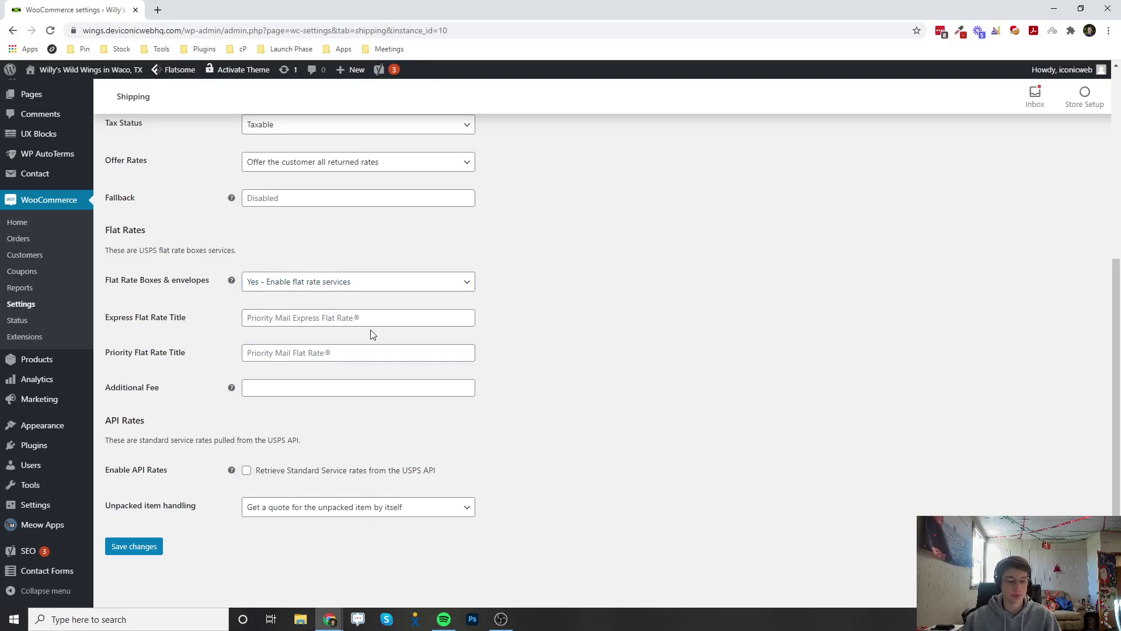
pyautogui.click(276, 320)
pyautogui.click(549, 318)
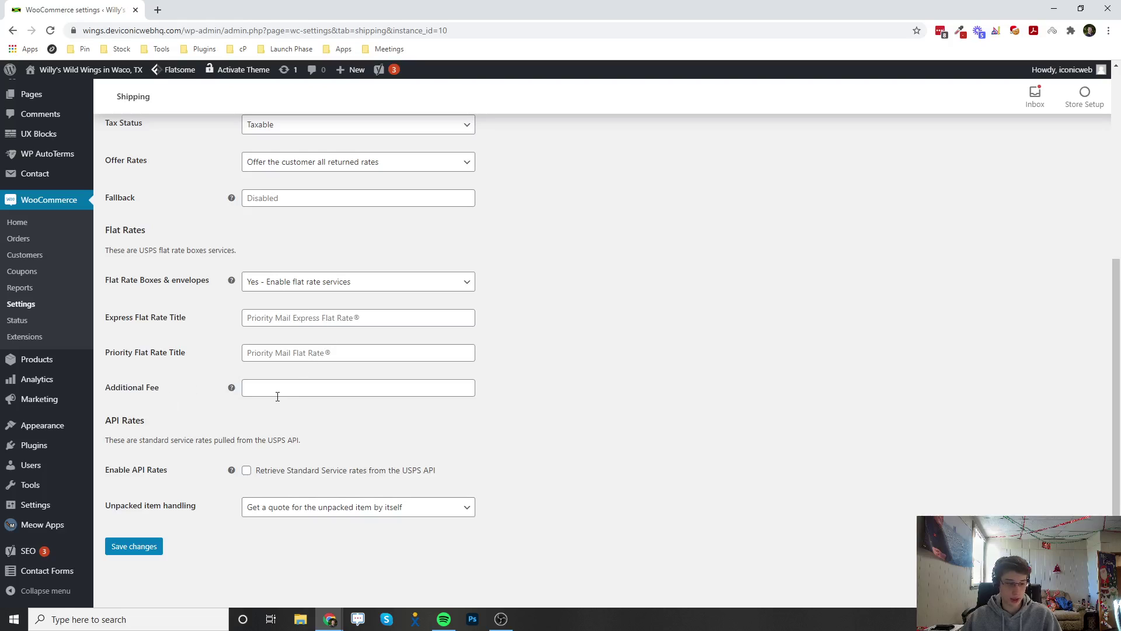
pyautogui.click(442, 385)
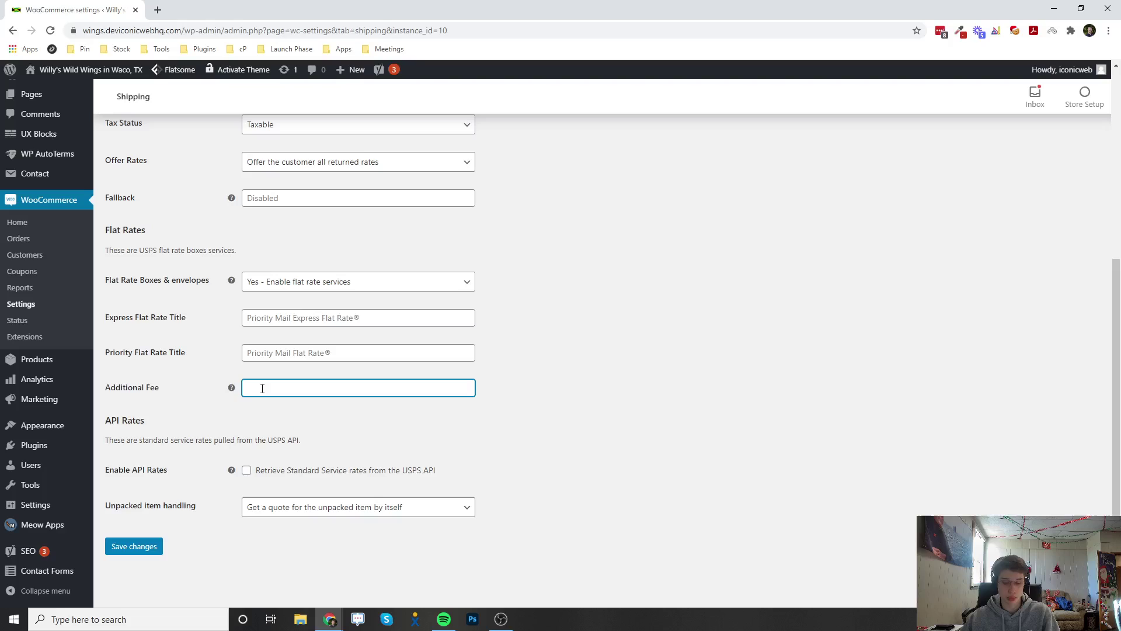
pyautogui.click(750, 363)
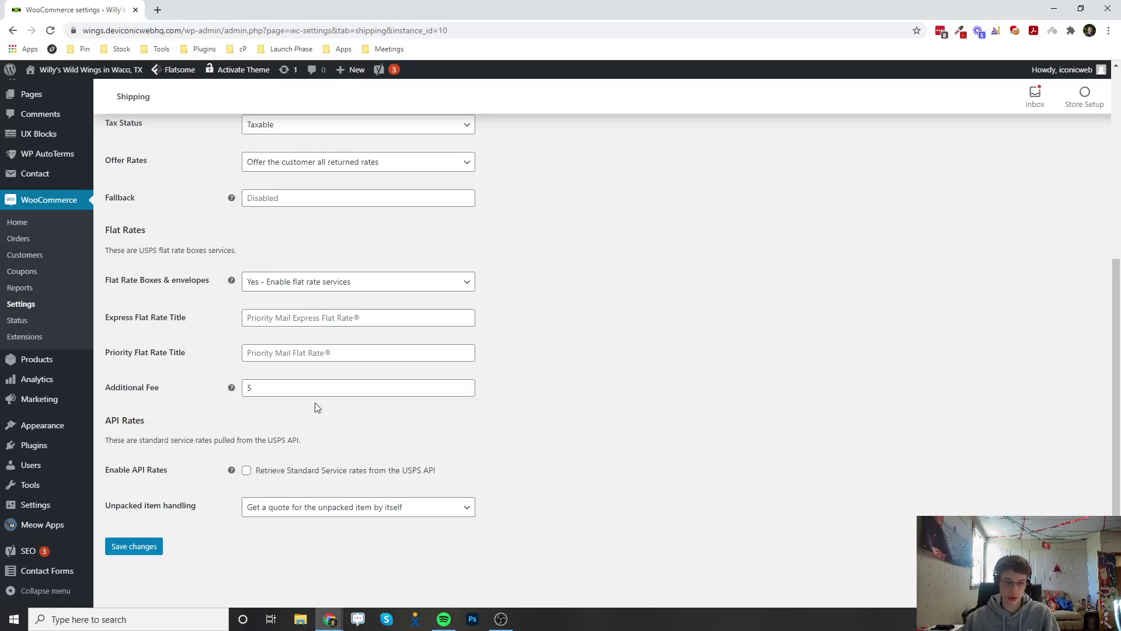
pyautogui.moveTo(250, 388); pyautogui.dragTo(239, 392)
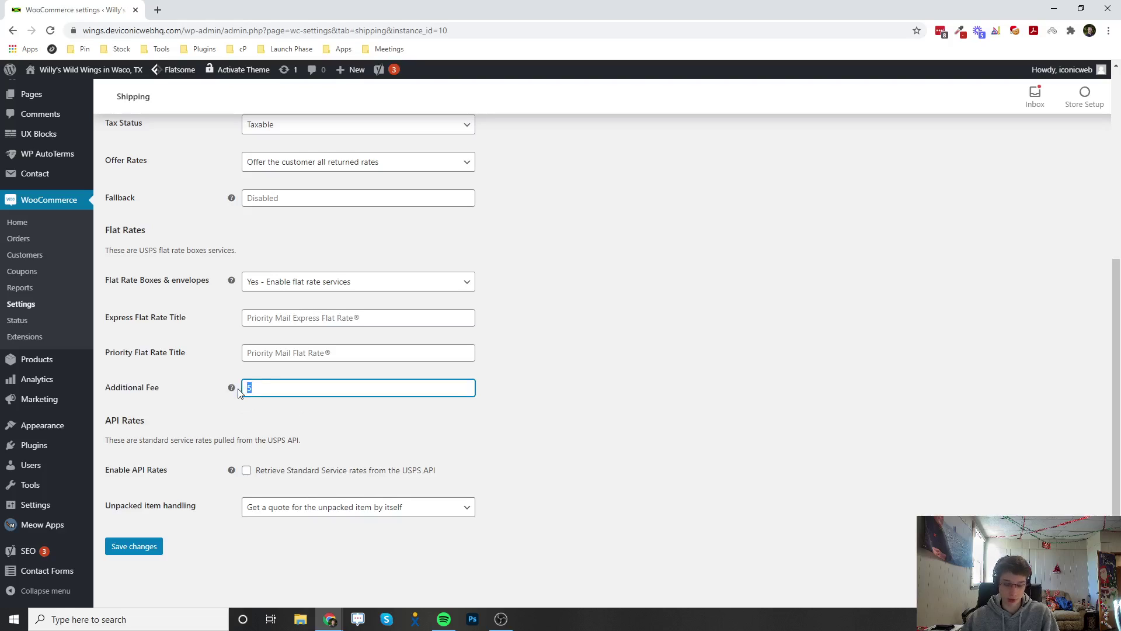
pyautogui.press('BackSpace')
pyautogui.click(676, 434)
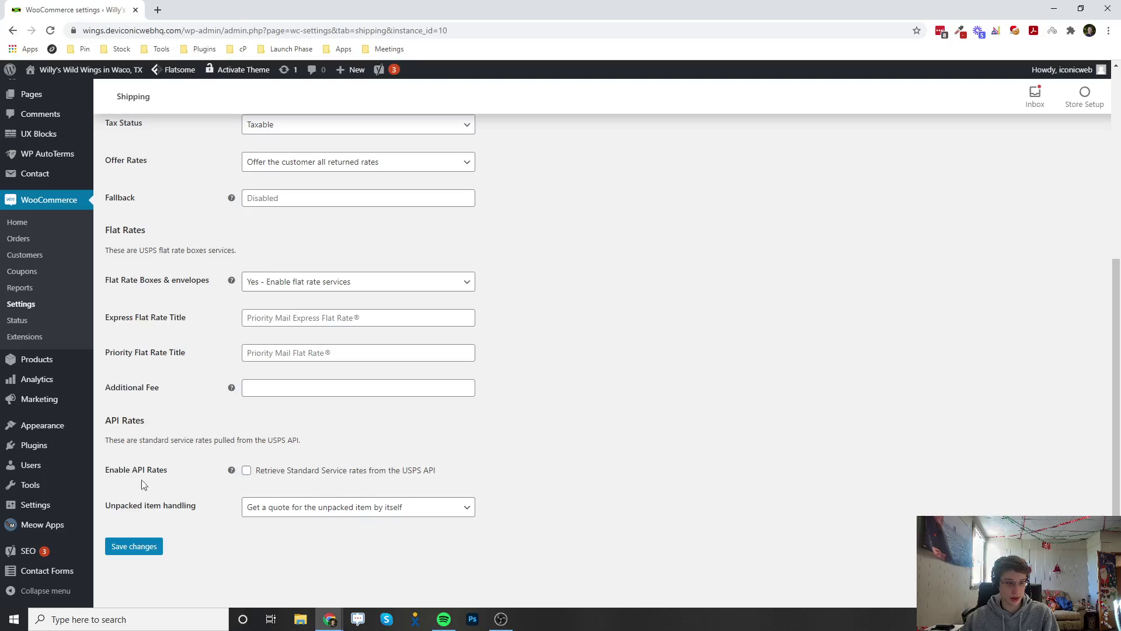
# - Tick Enable API Rates and look through the Services table that appears
pyautogui.click(246, 470)
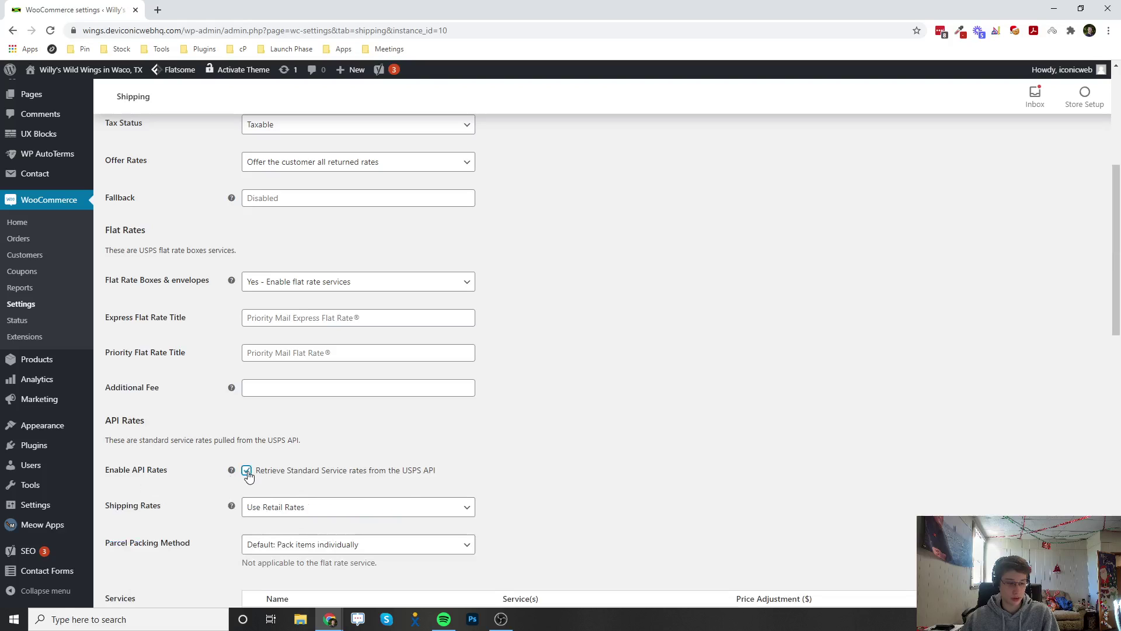
pyautogui.scroll(-6, 247, 474)
pyautogui.scroll(-1, 250, 477)
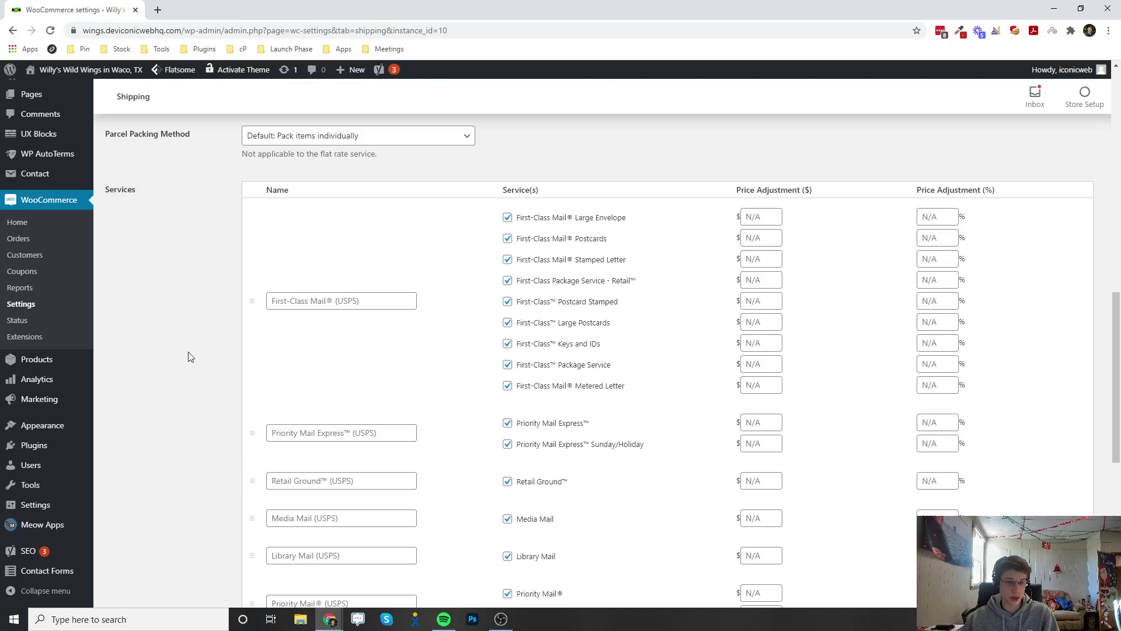
pyautogui.scroll(-7, 188, 357)
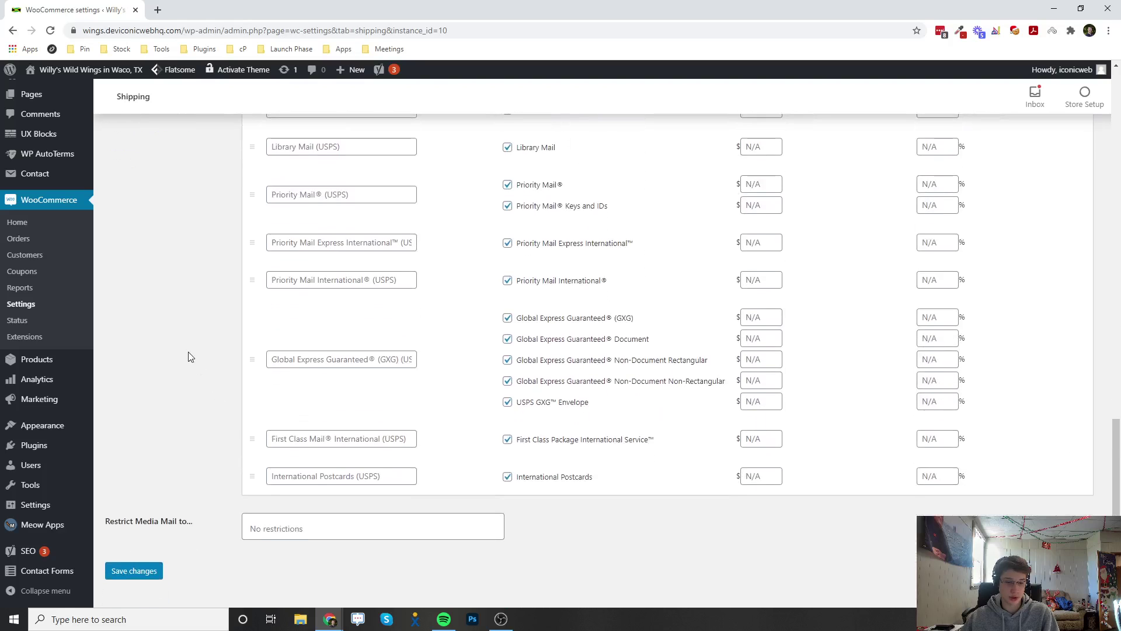
pyautogui.scroll(10, 189, 357)
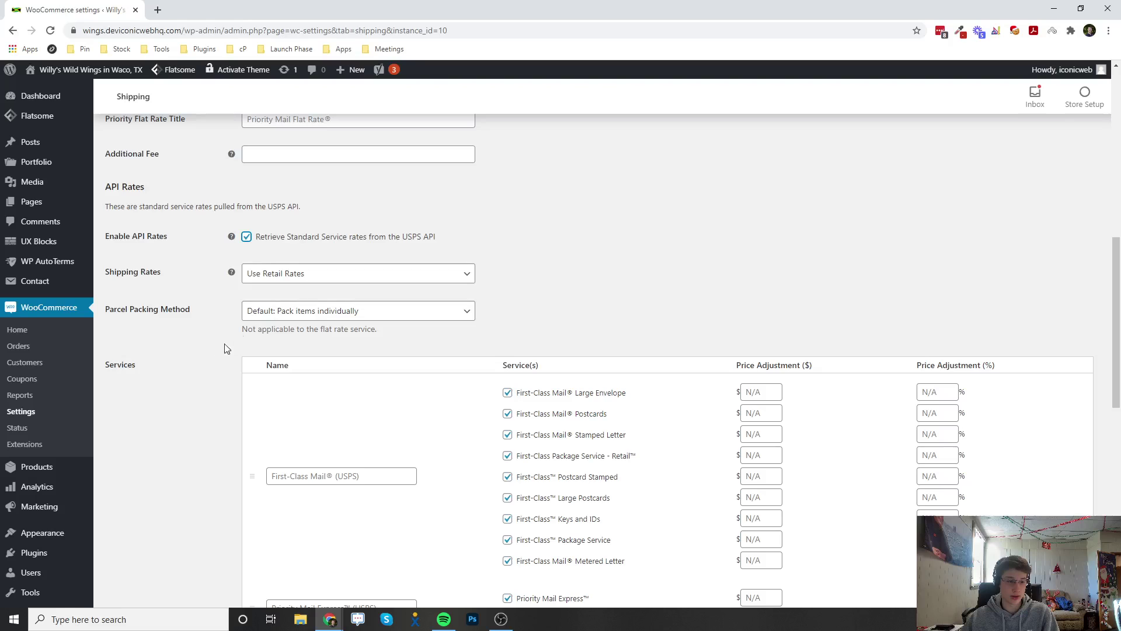
pyautogui.scroll(-2, 650, 387)
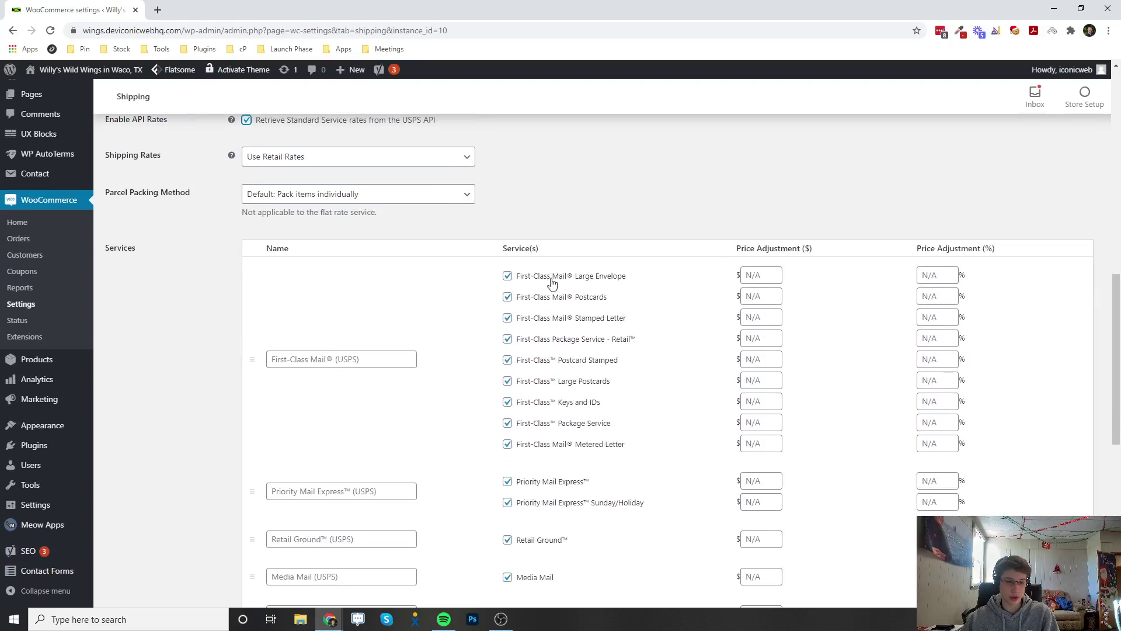
pyautogui.scroll(-5, 553, 290)
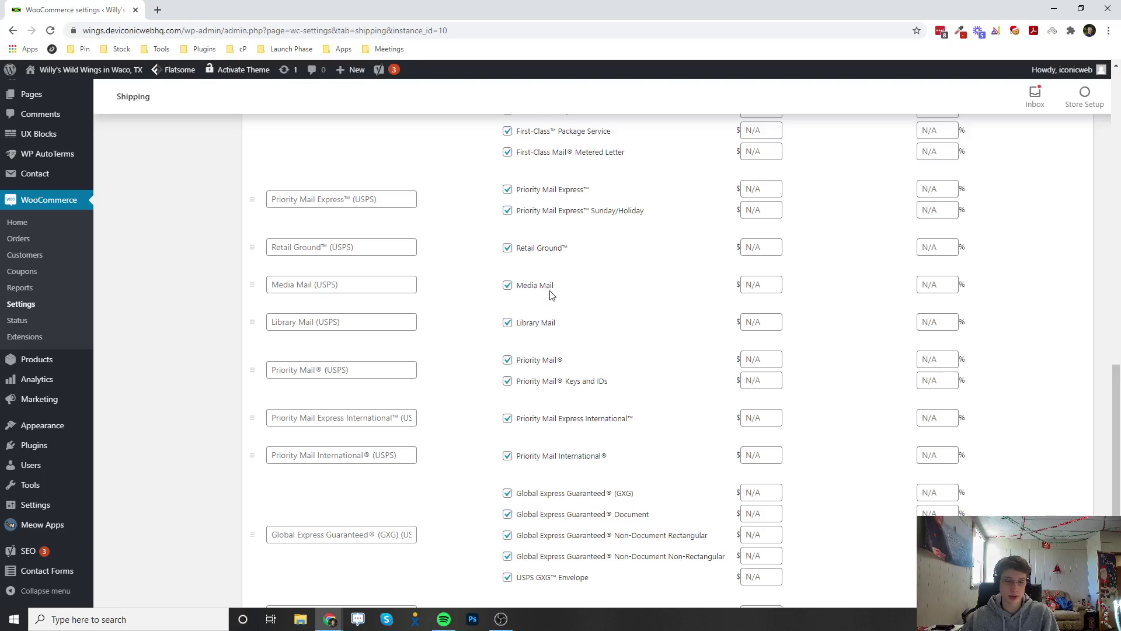
pyautogui.scroll(-3, 542, 306)
pyautogui.scroll(7, 542, 307)
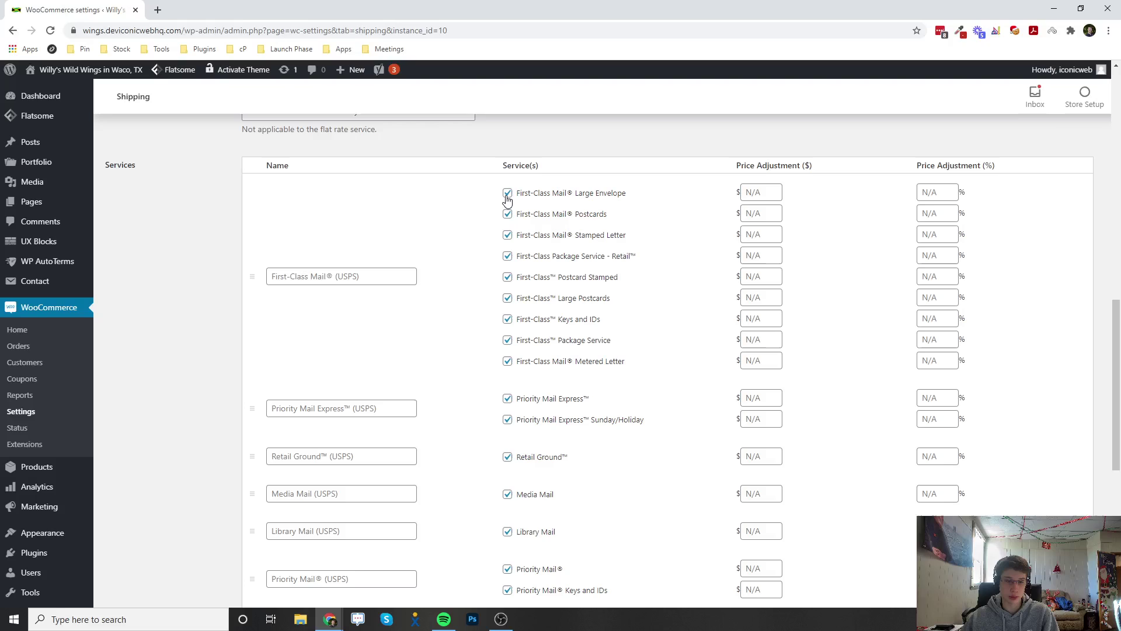
# - Enter a -5 dollar price adjustment on First-Class Mail Large Envelope, keeping all services checked
pyautogui.click(507, 214)
pyautogui.click(508, 193)
pyautogui.click(508, 214)
pyautogui.click(773, 194)
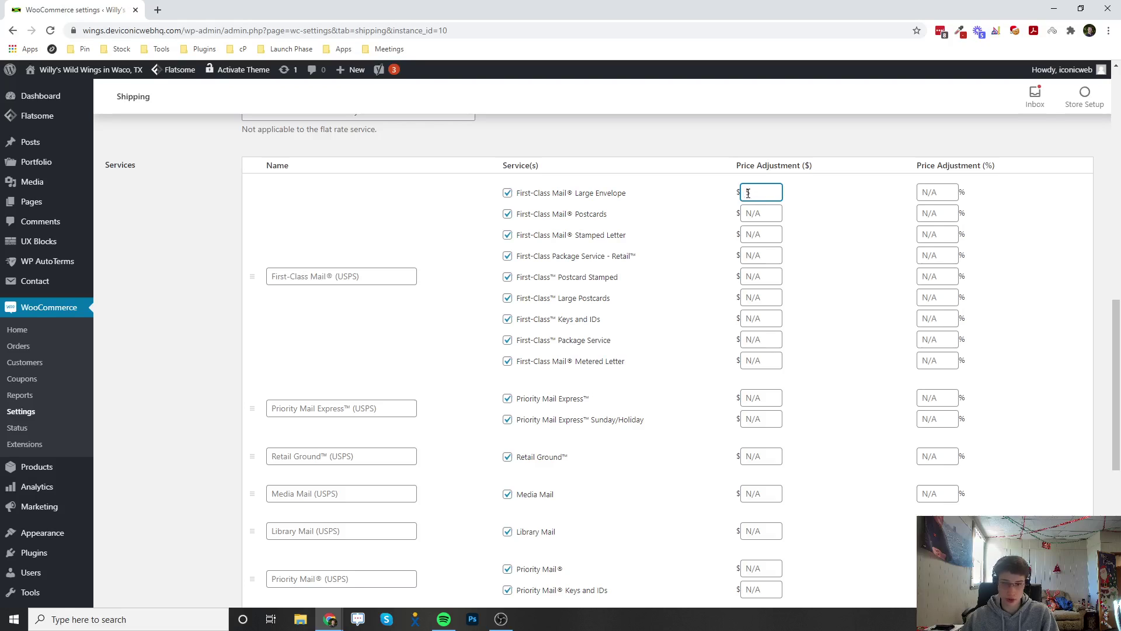
pyautogui.write('-5')
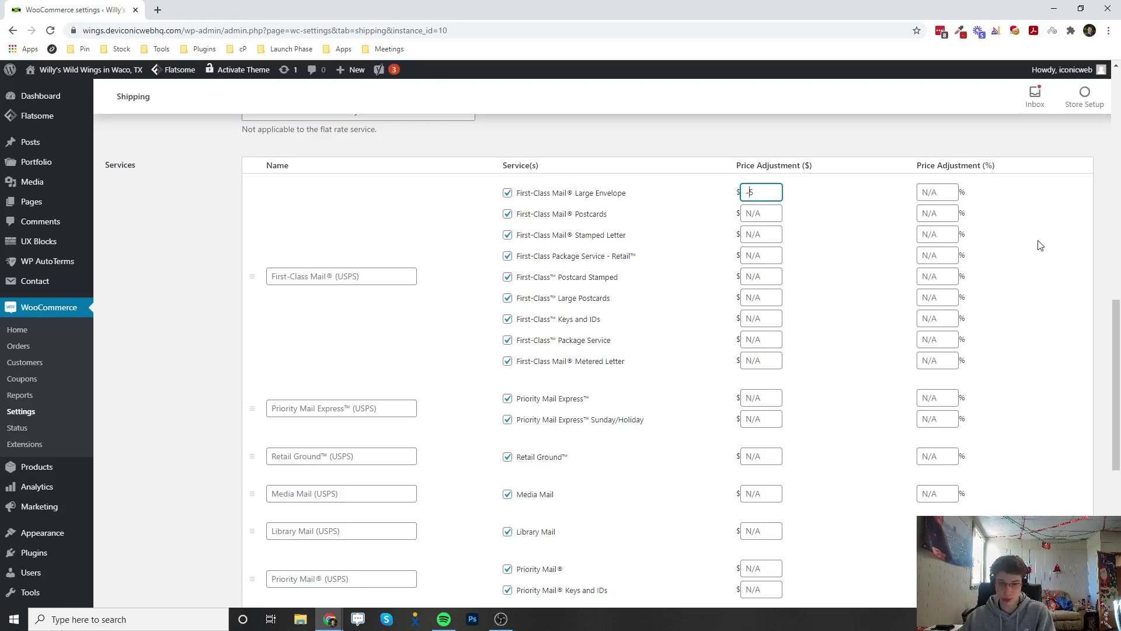
pyautogui.click(838, 201)
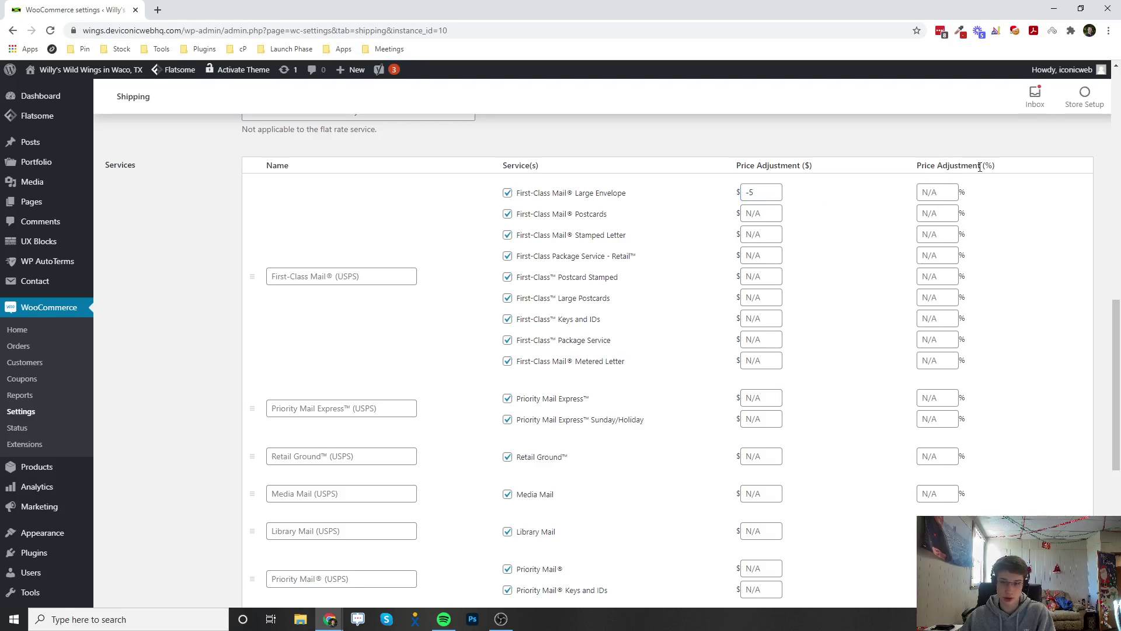
pyautogui.moveTo(985, 167); pyautogui.dragTo(995, 167)
pyautogui.scroll(-7, 733, 250)
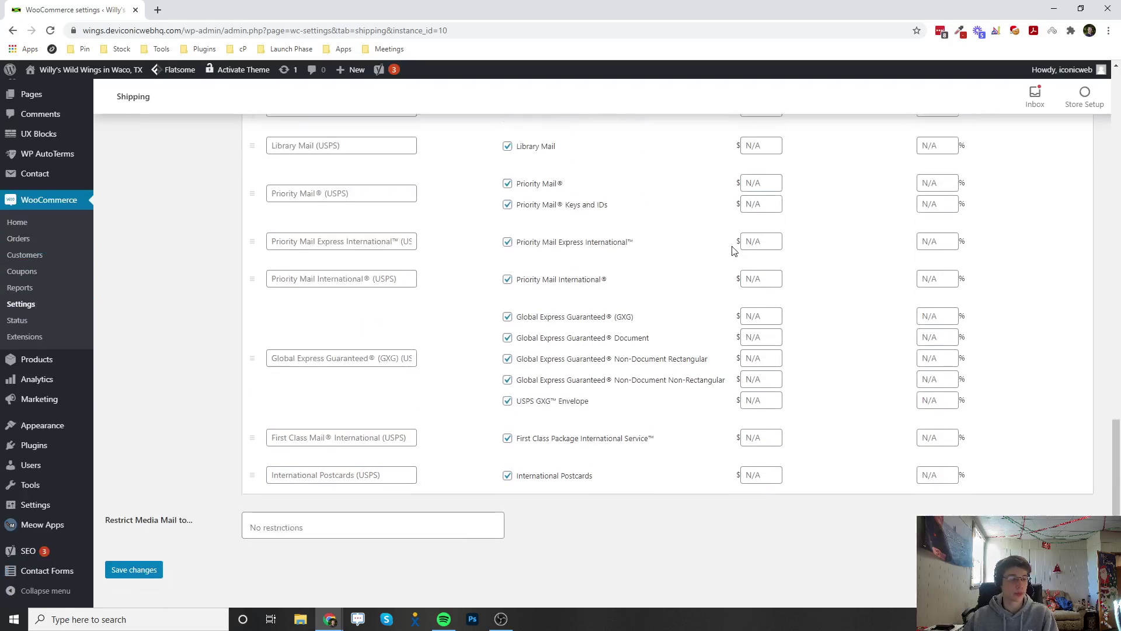
pyautogui.scroll(11, 734, 250)
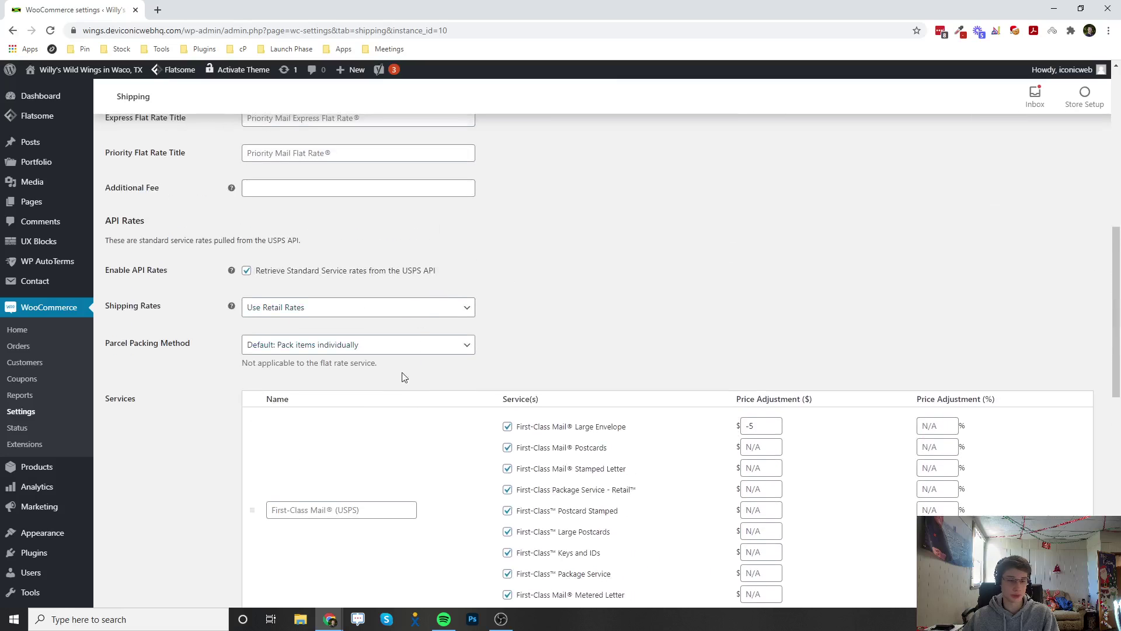
pyautogui.scroll(-4, 395, 390)
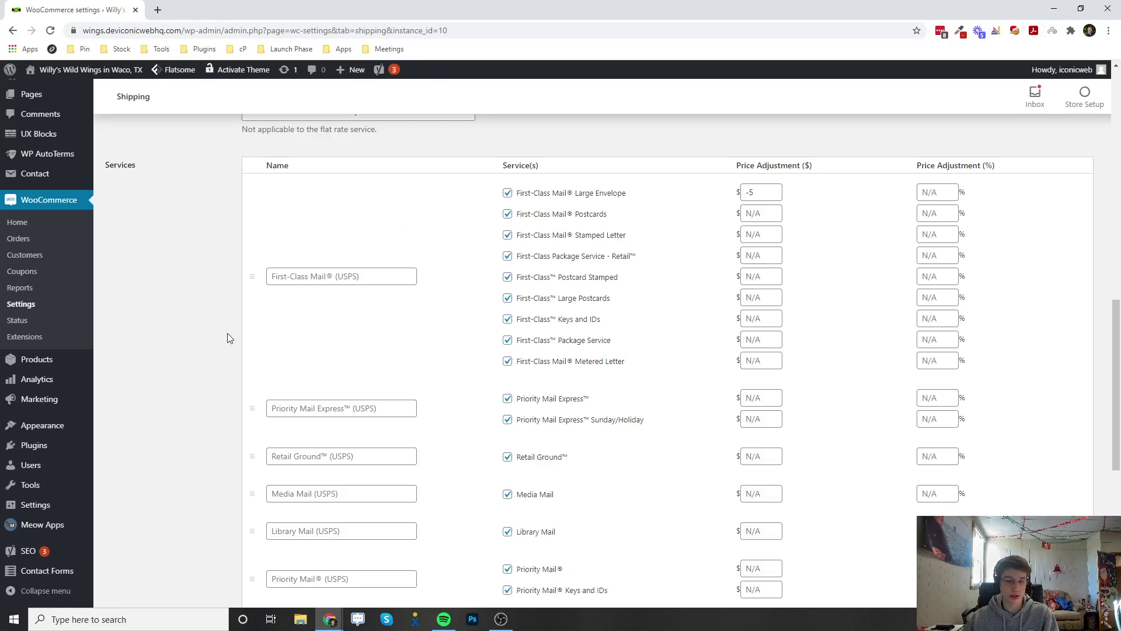
pyautogui.scroll(-1, 228, 338)
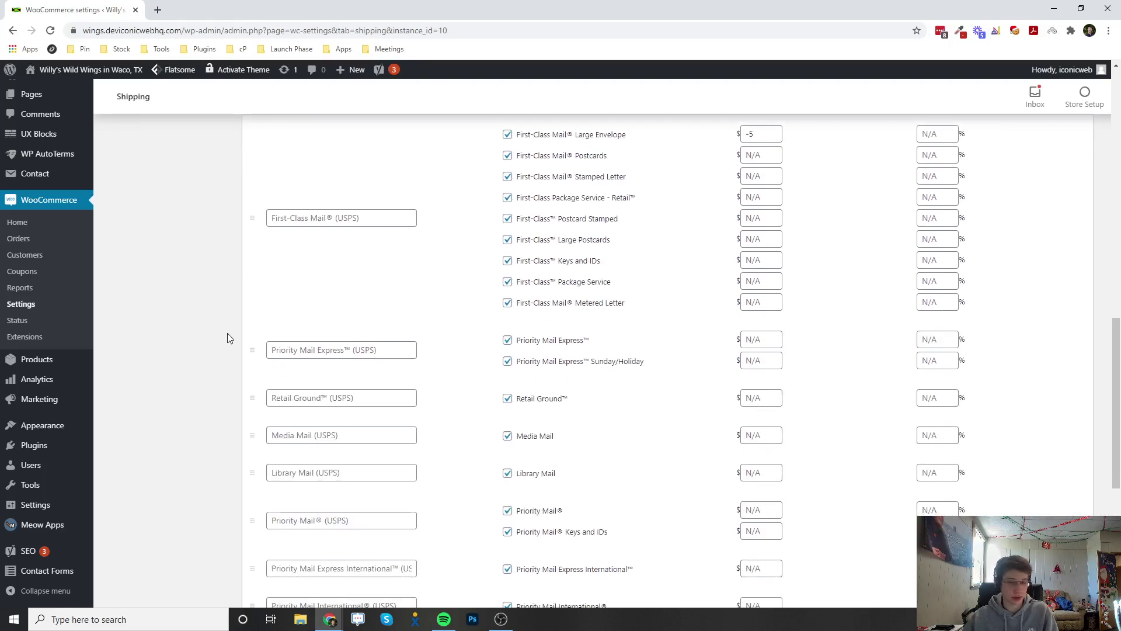